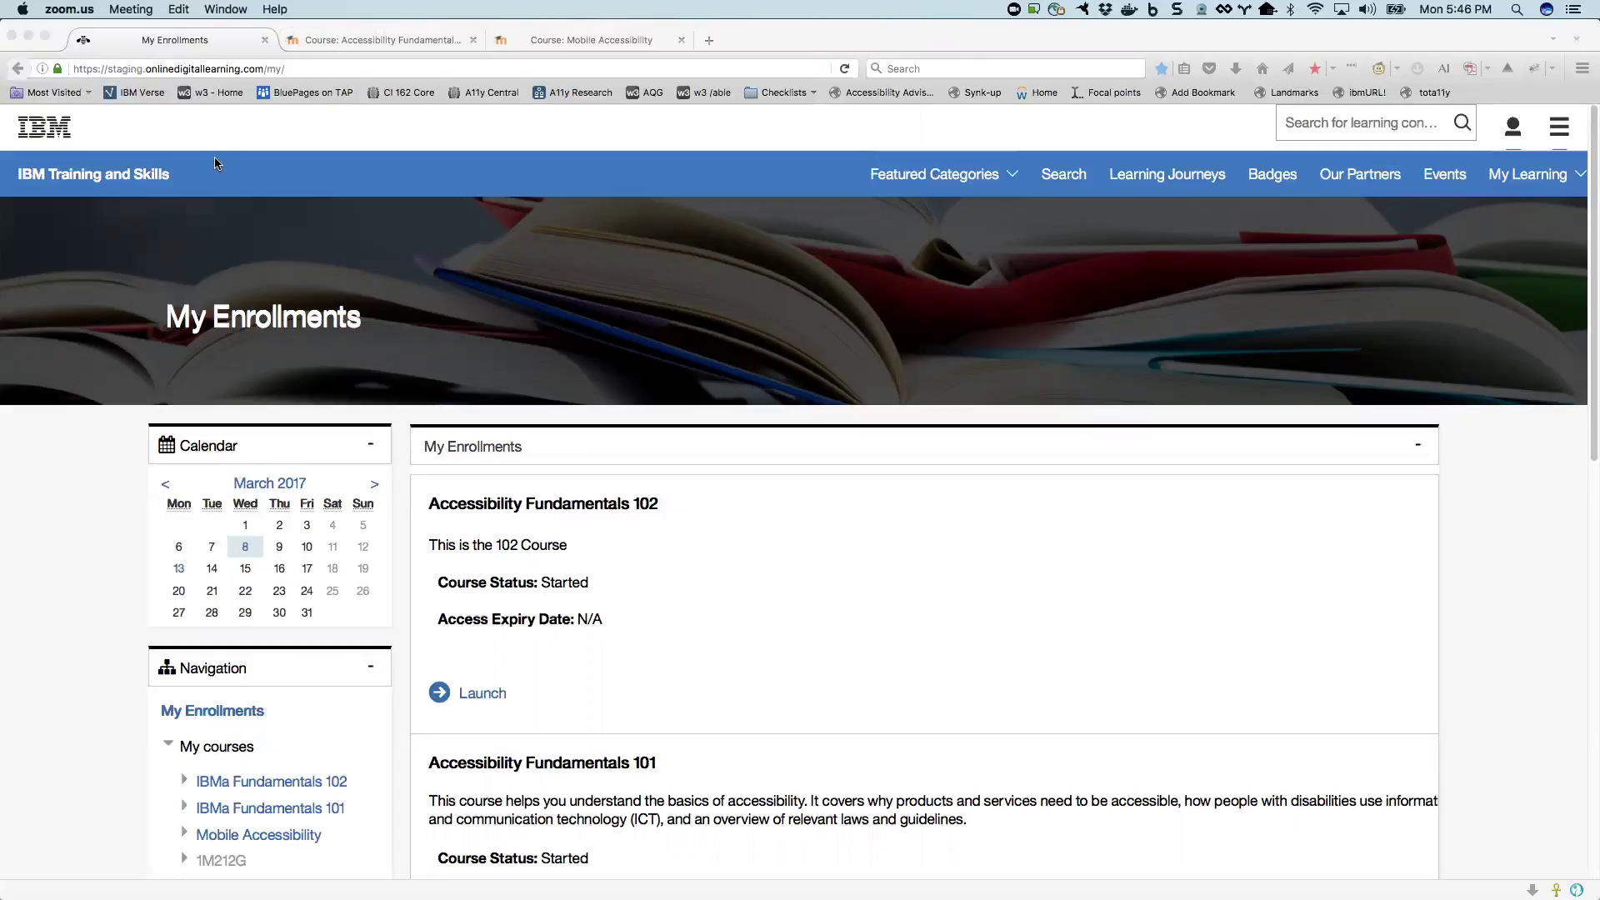
Step: Compare the look of the My Enrollments page with the Accessibility Fundamentals 102 and Mobile Accessibility course pages
{"action": "left_click", "coordinate": [357, 42]}
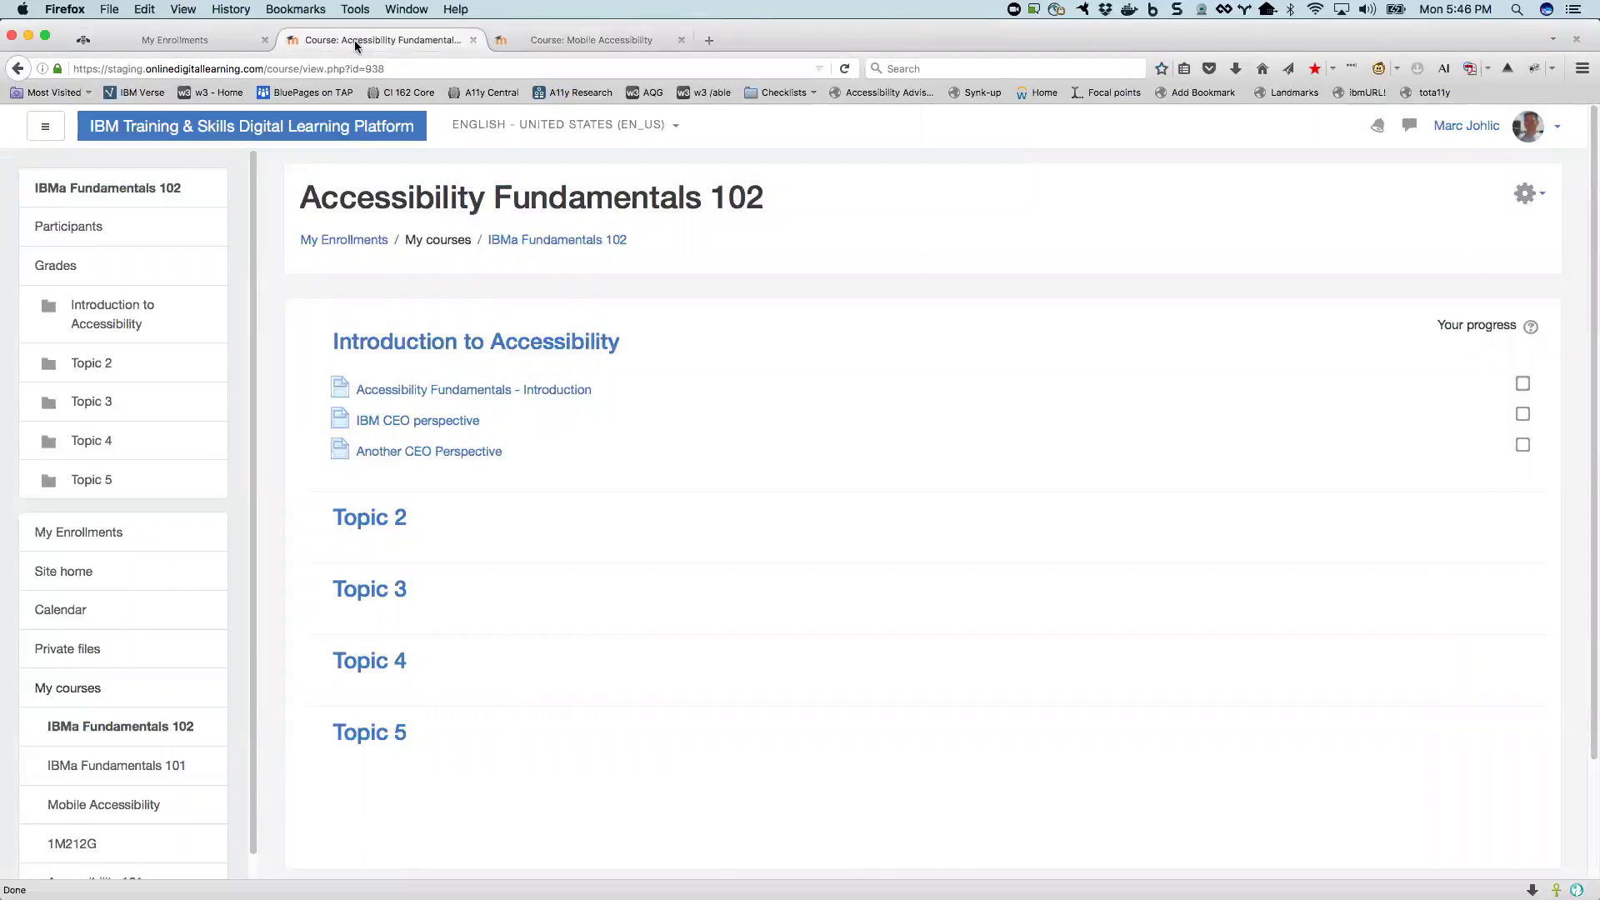
{"action": "left_click", "coordinate": [586, 42]}
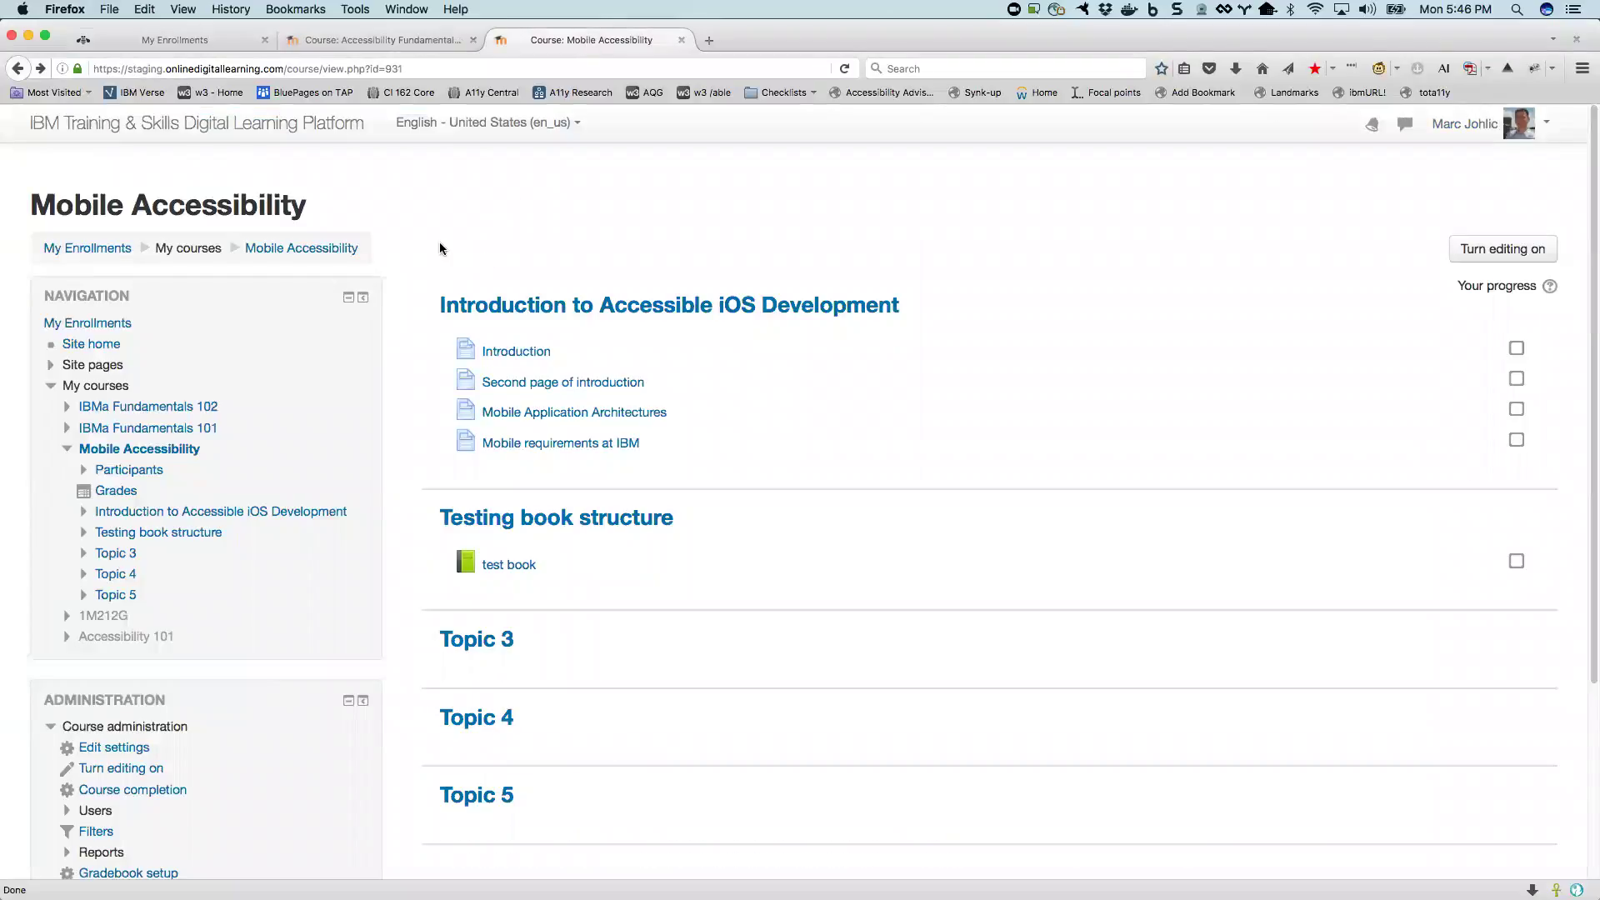
{"action": "left_click", "coordinate": [151, 43]}
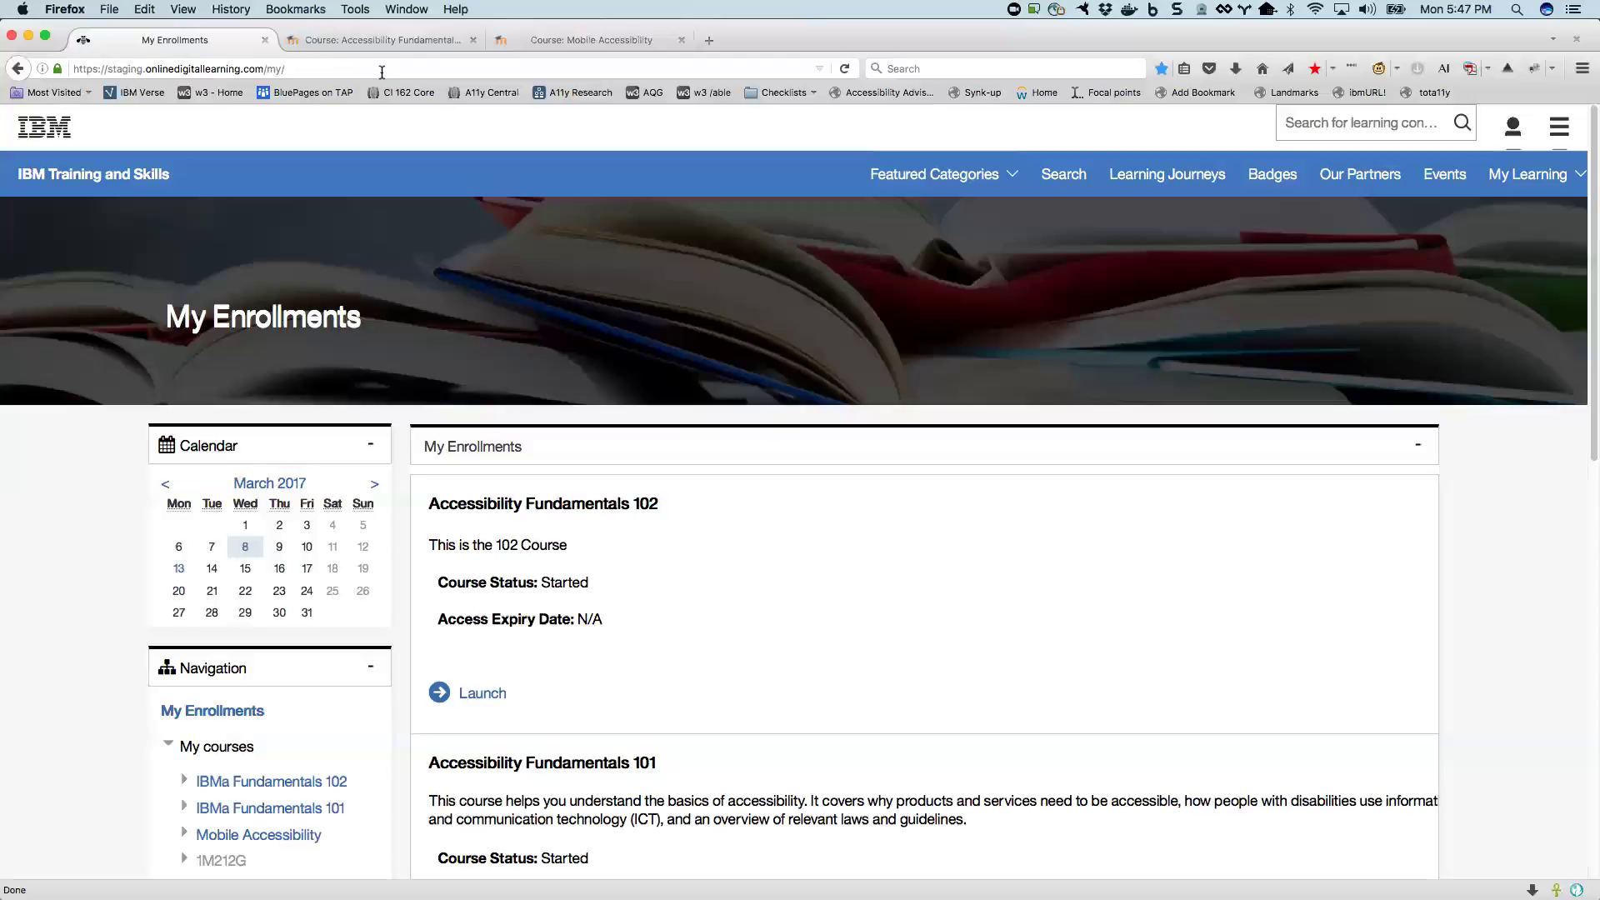
{"action": "left_click", "coordinate": [358, 40]}
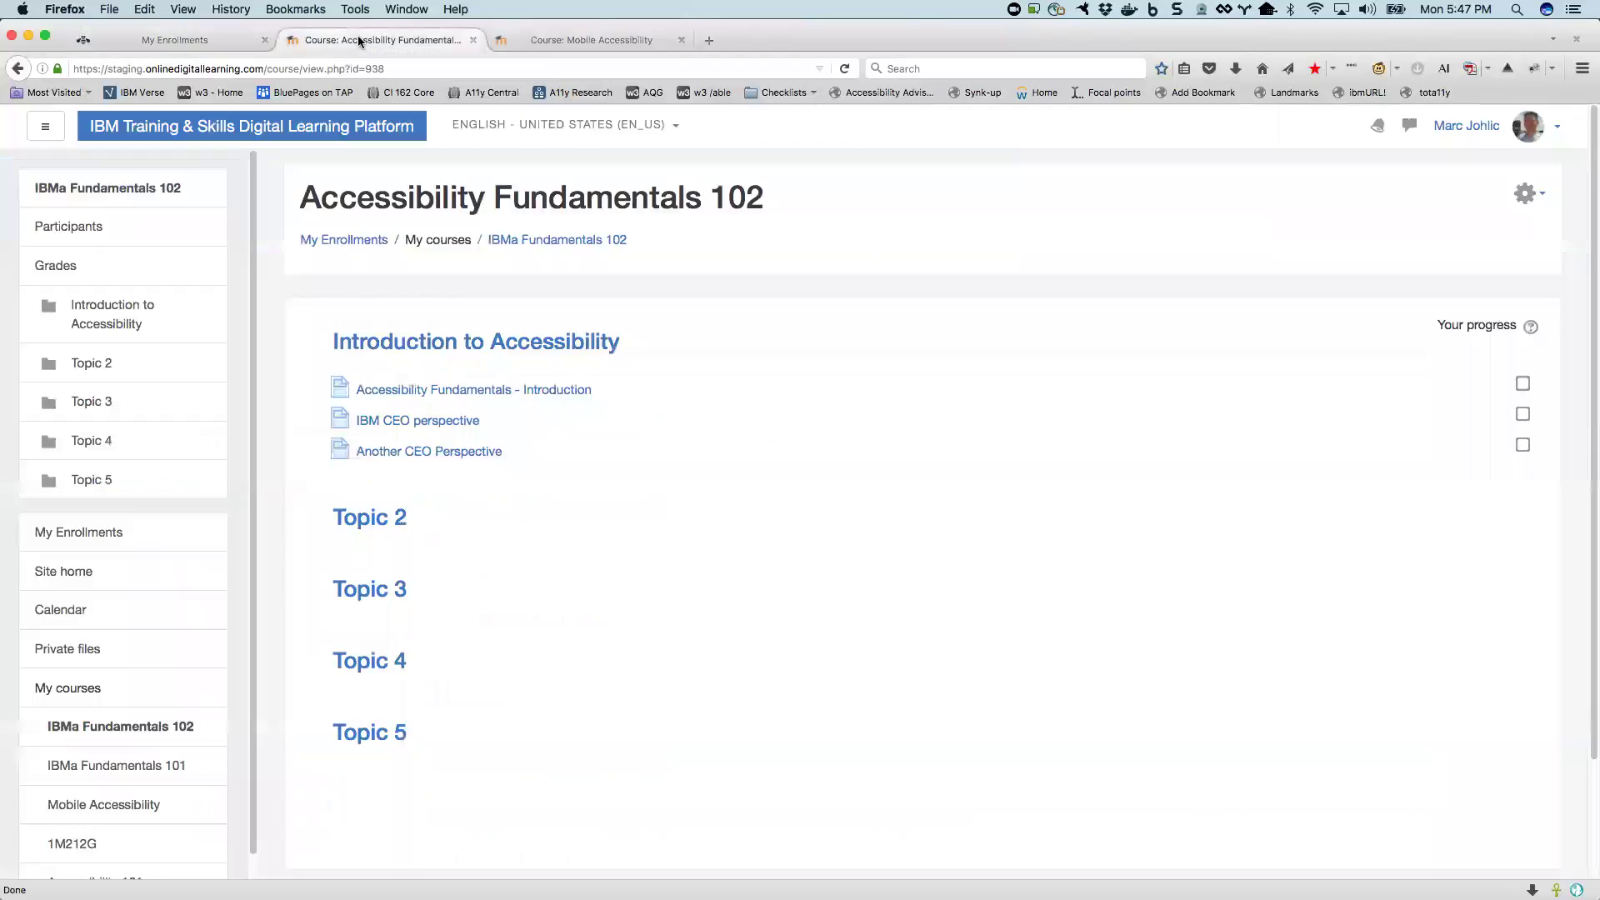
{"action": "left_click", "coordinate": [547, 40]}
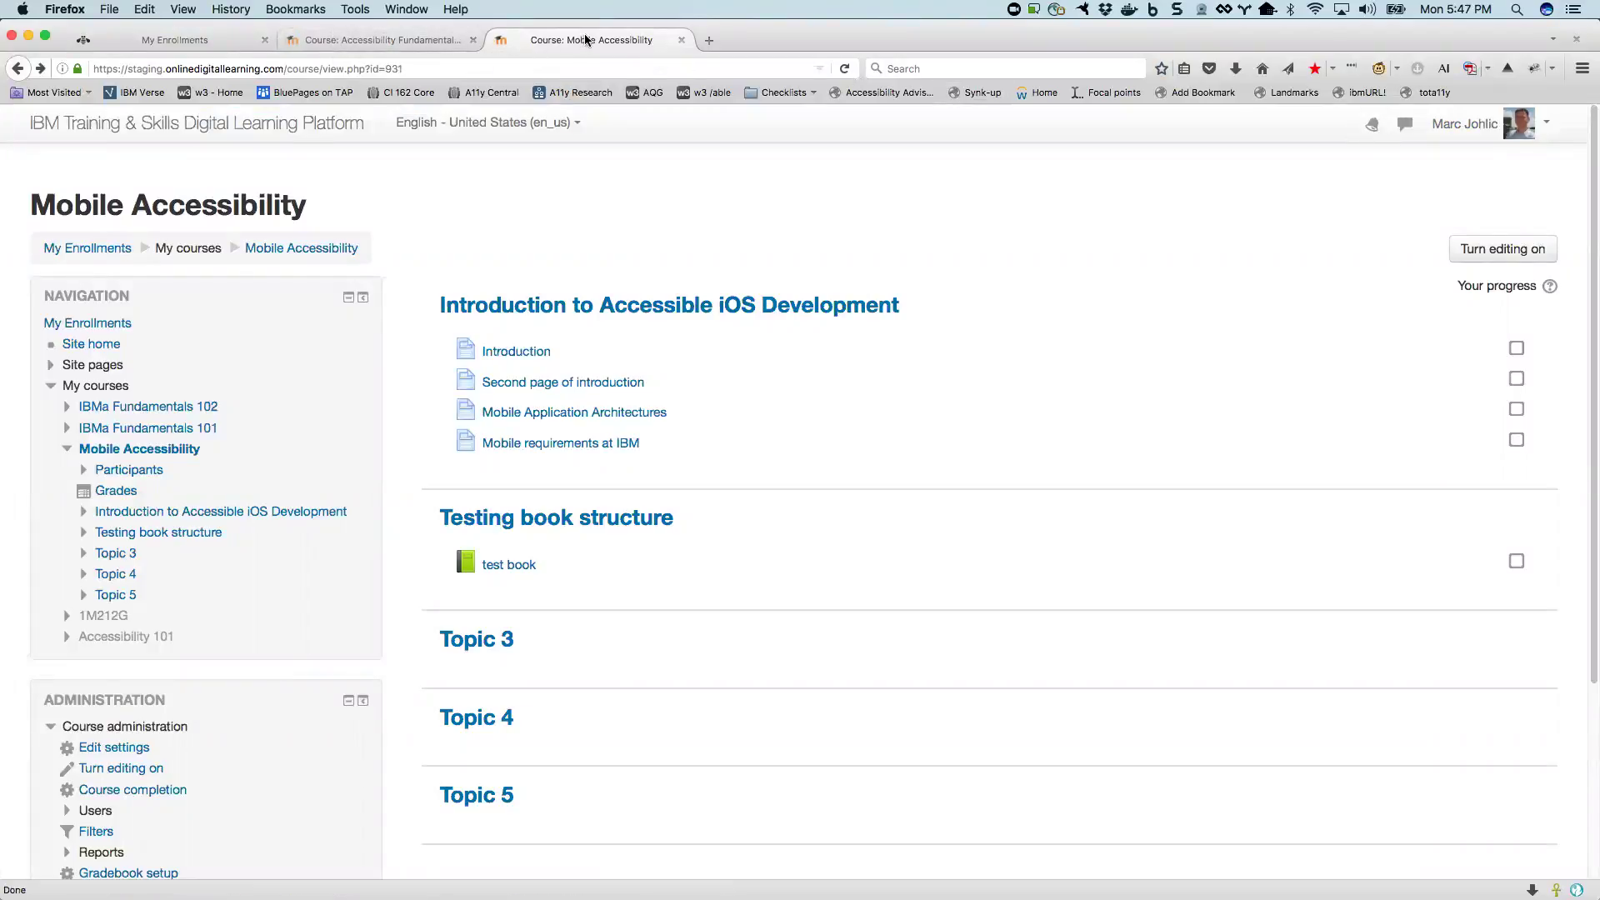
Step: Review the text editor choices in the account's editor preferences and leave without saving changes
{"action": "left_click", "coordinate": [1546, 125]}
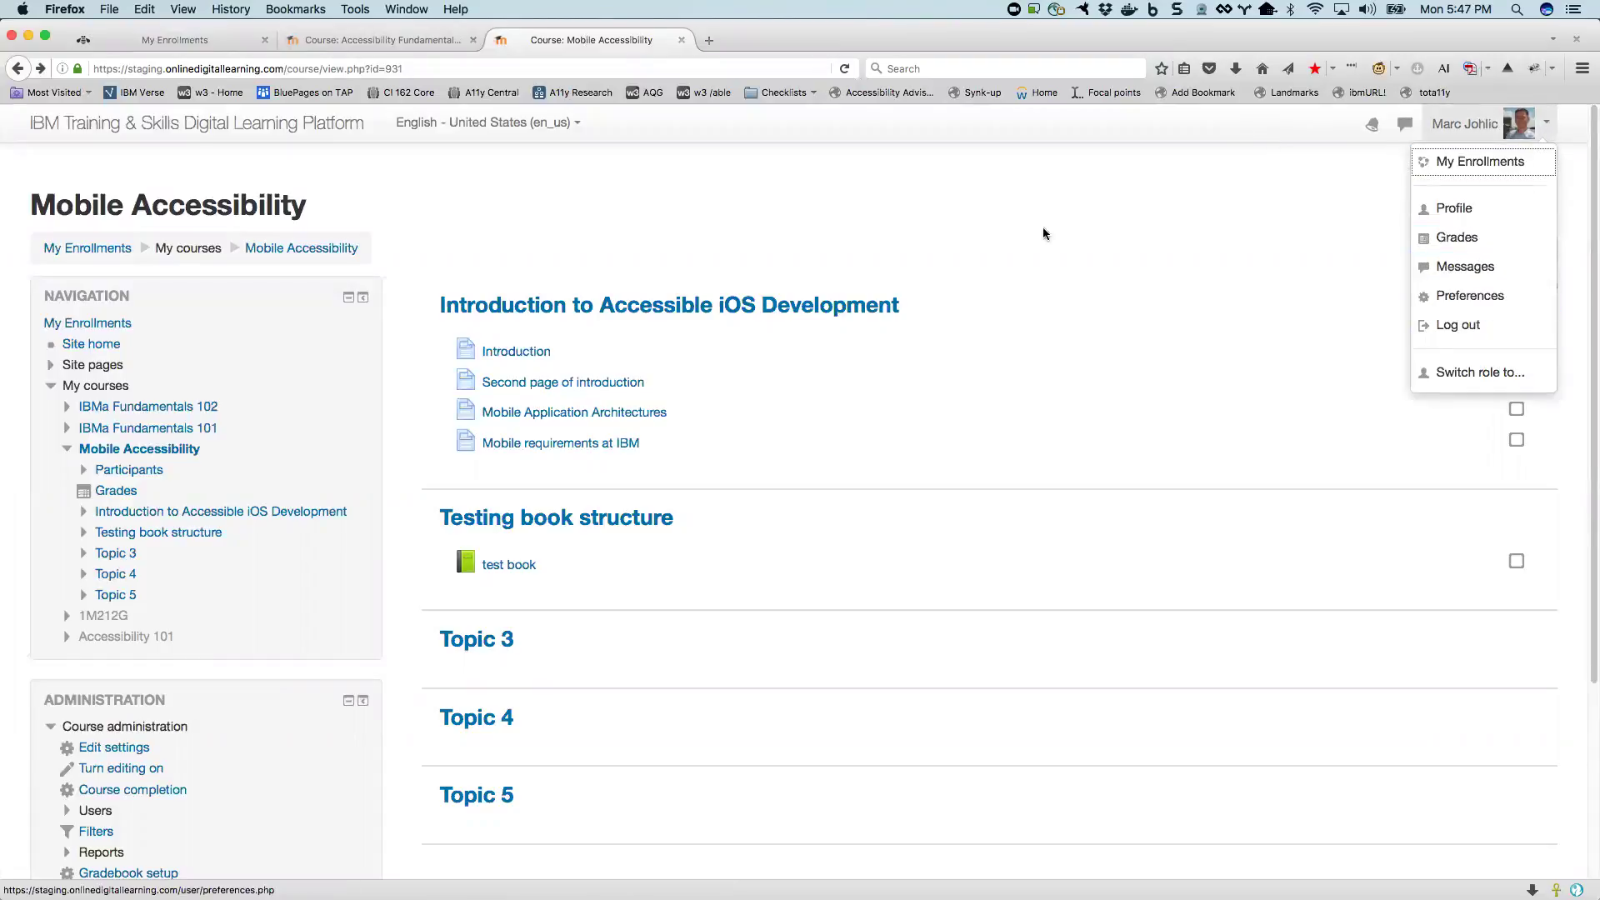
{"action": "left_click", "coordinate": [207, 43]}
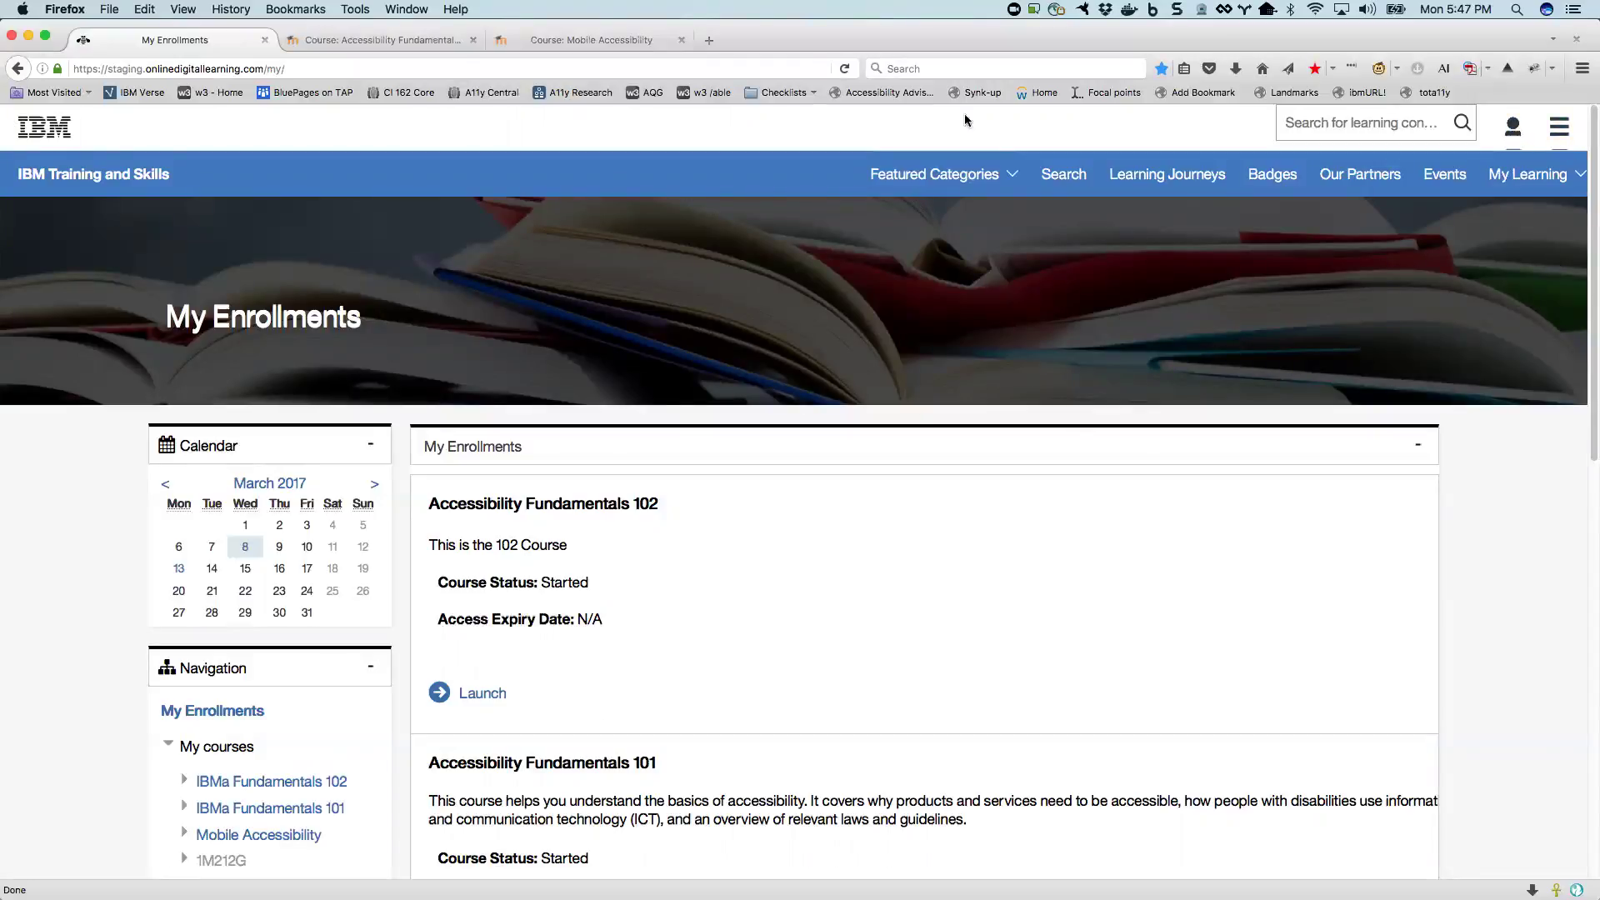
{"action": "left_click", "coordinate": [543, 38]}
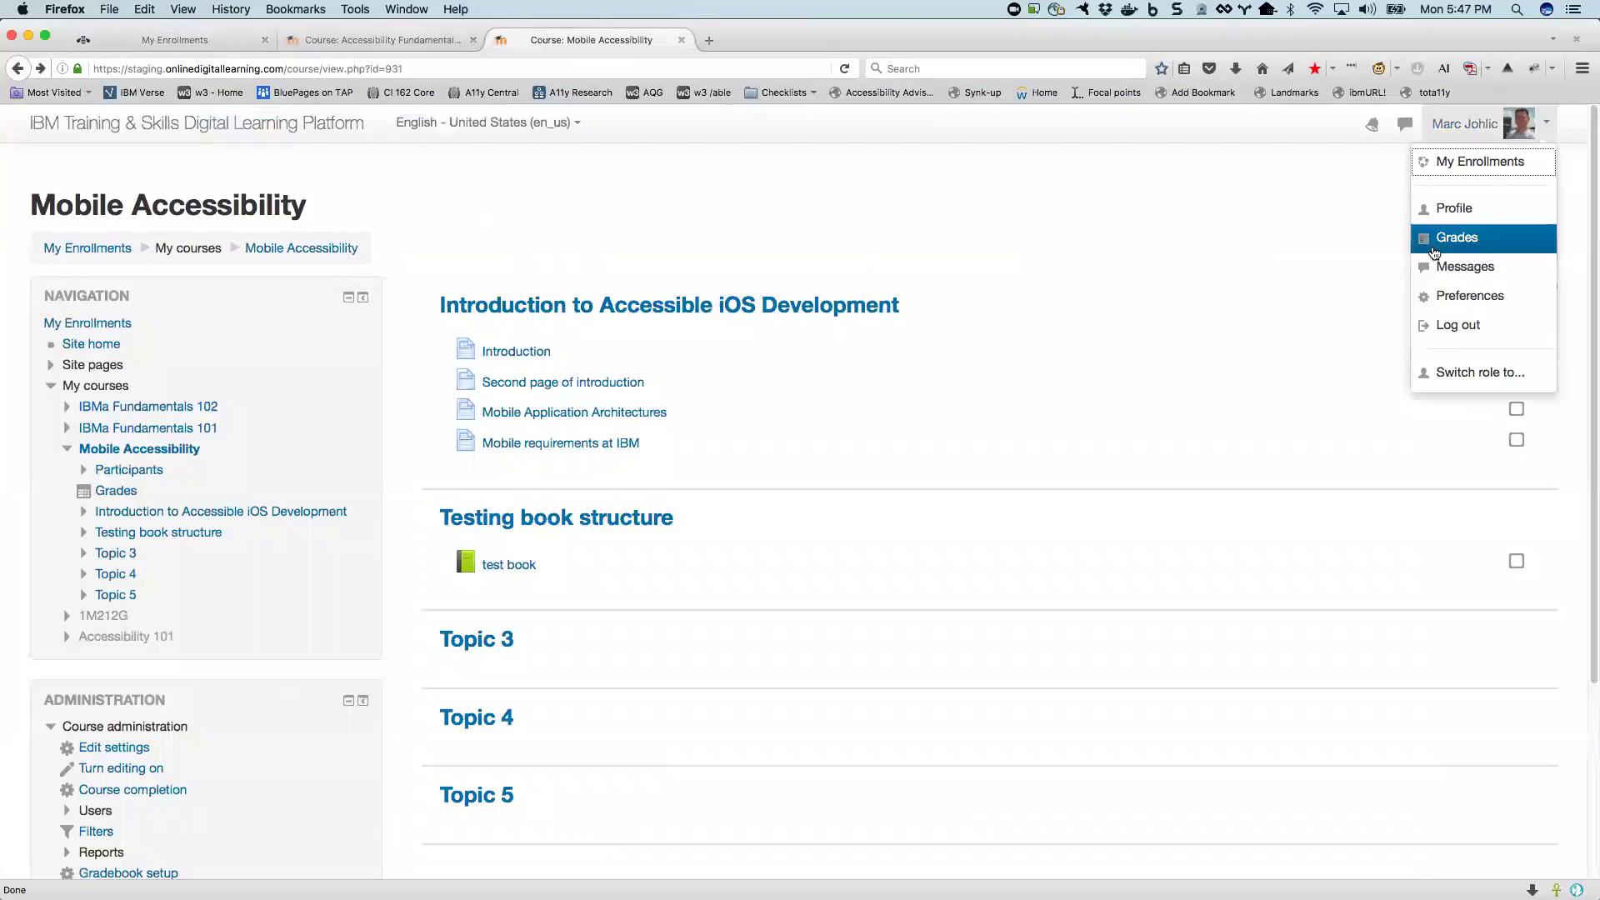
{"action": "left_click", "coordinate": [1458, 308]}
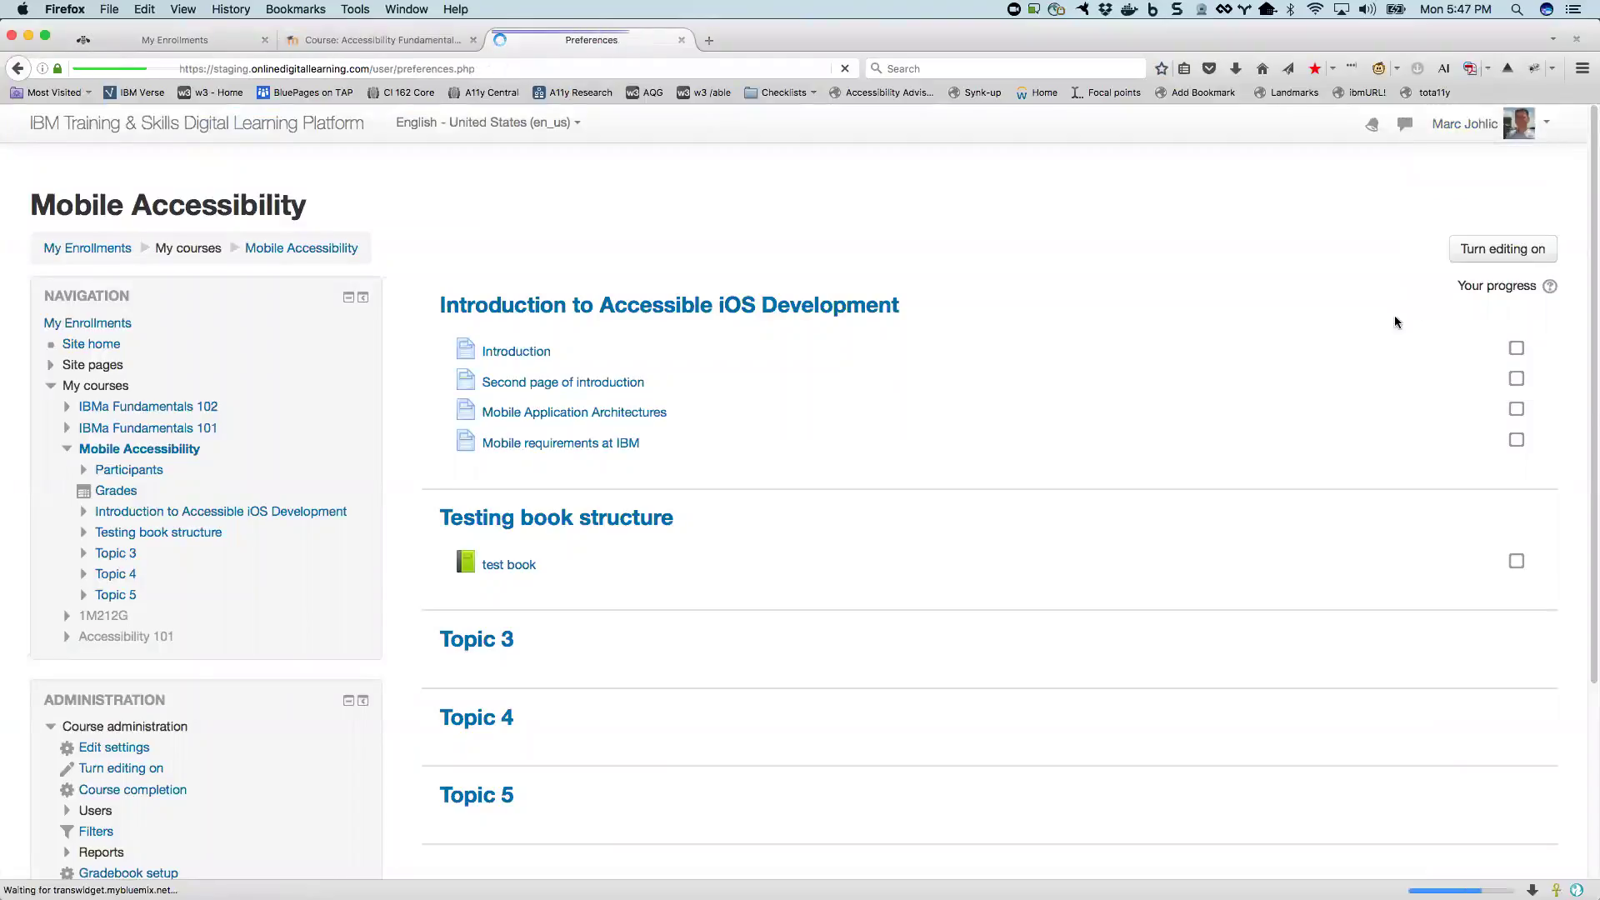
{"action": "left_click", "coordinate": [502, 642]}
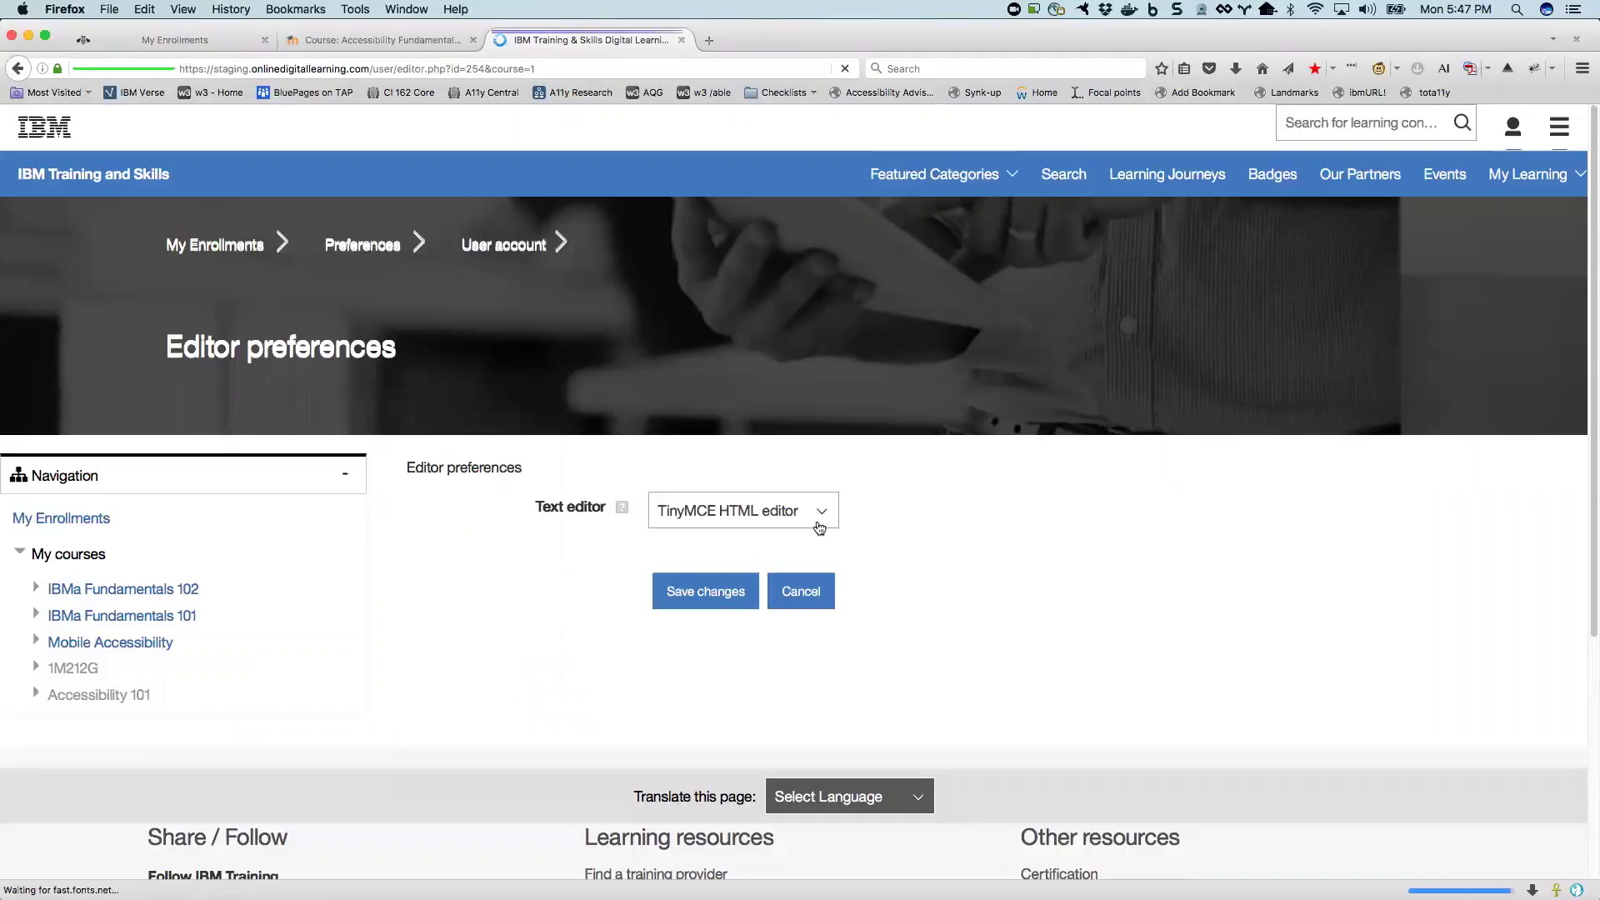
{"action": "left_click", "coordinate": [811, 520]}
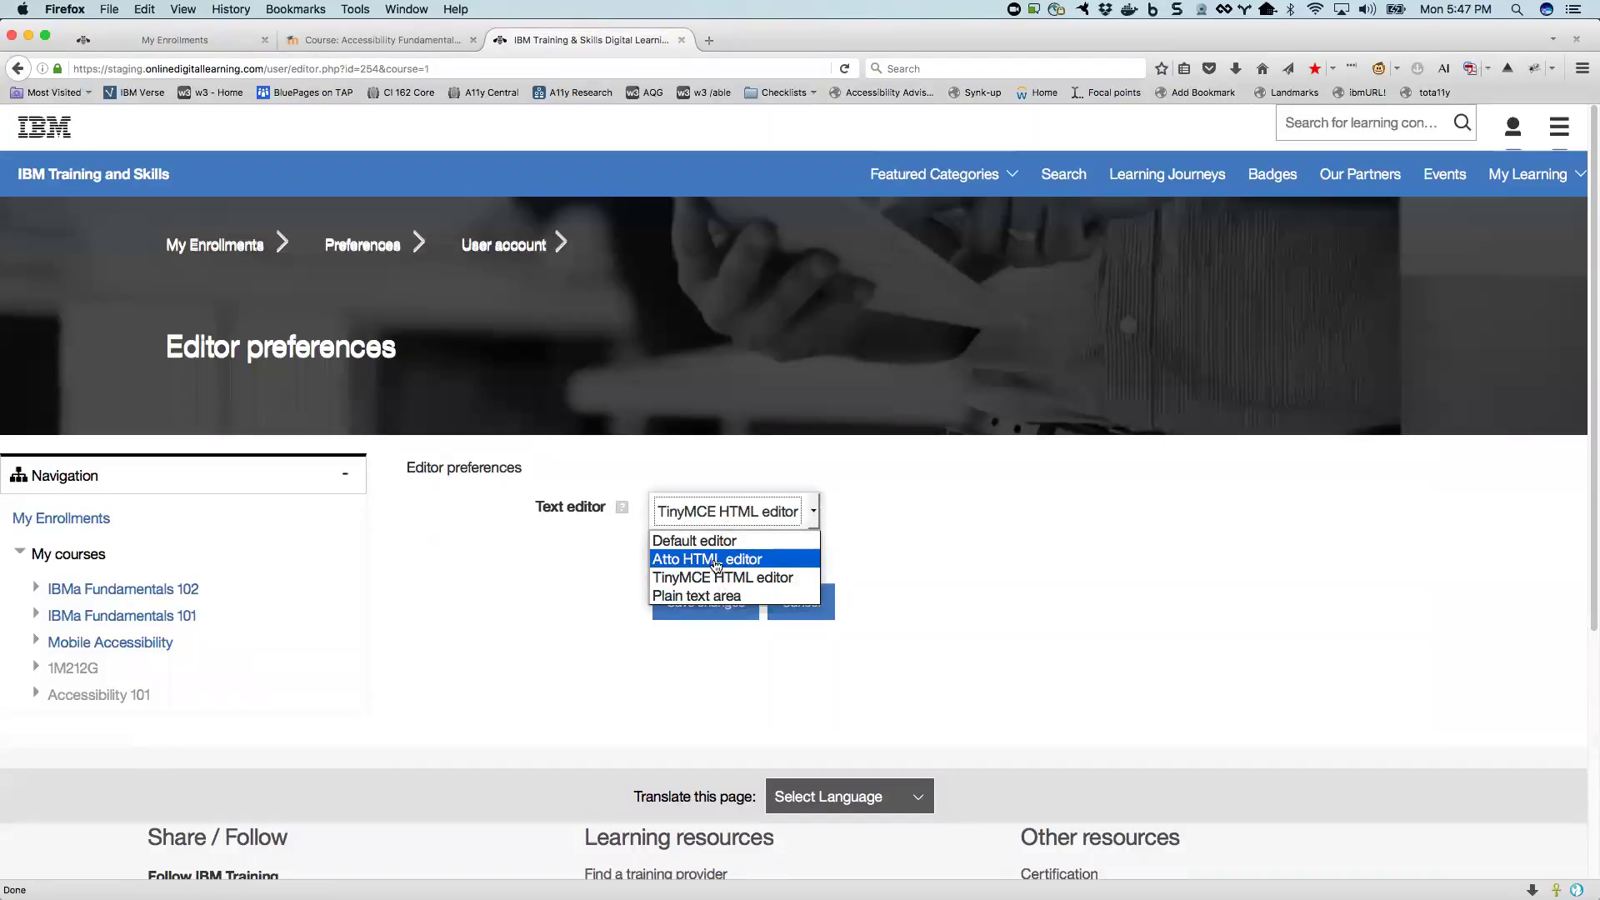
{"action": "left_click", "coordinate": [967, 548]}
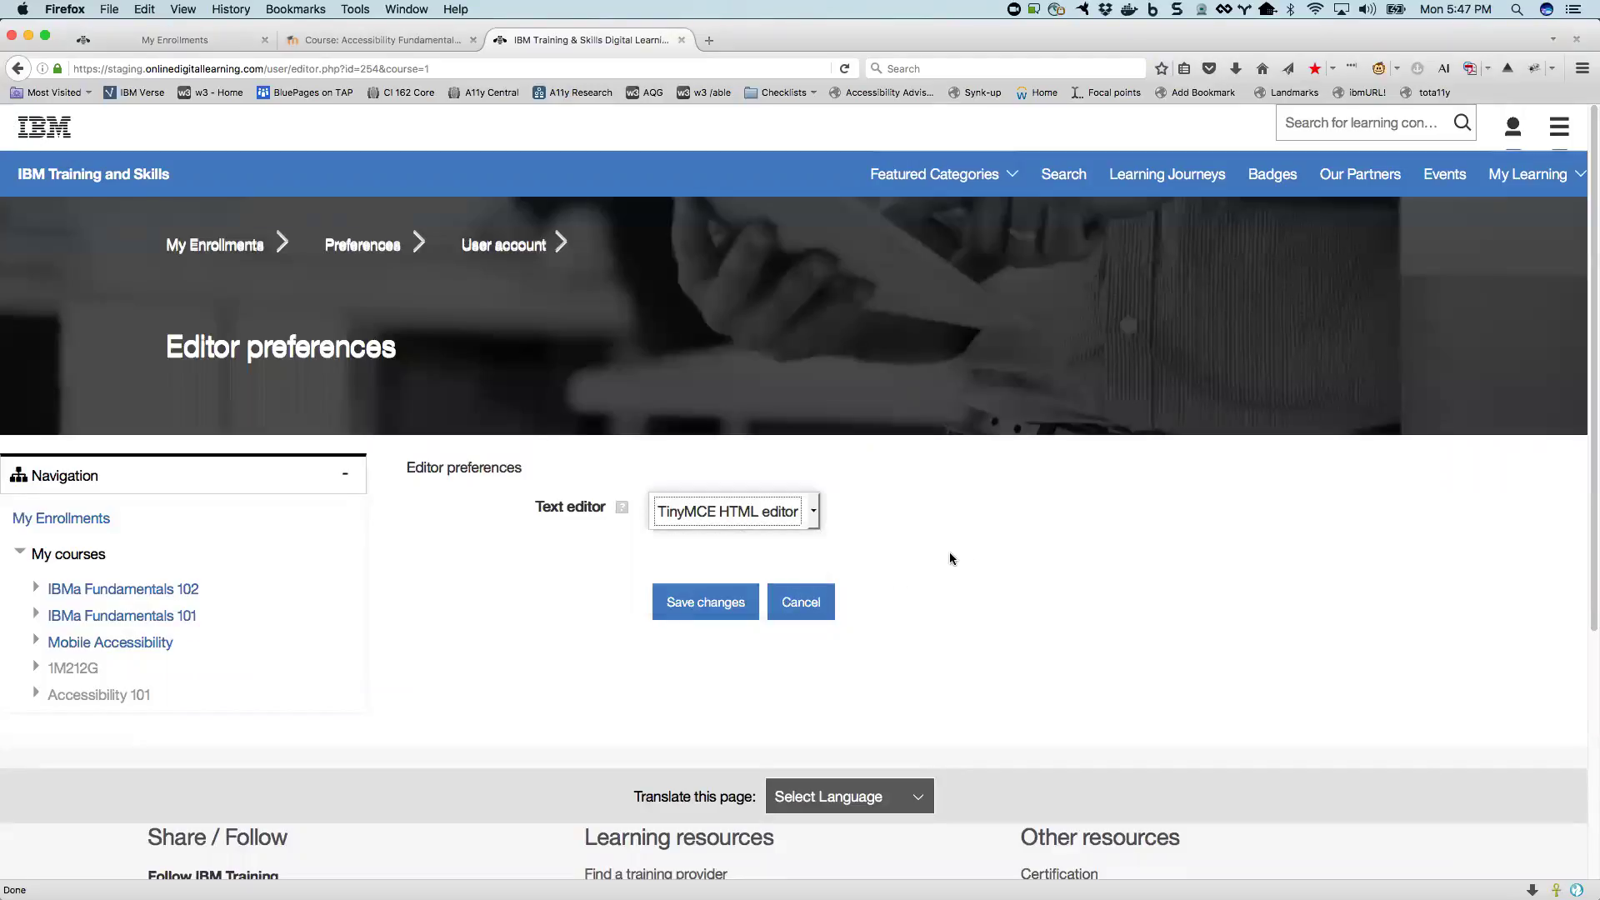
{"action": "left_click", "coordinate": [802, 609]}
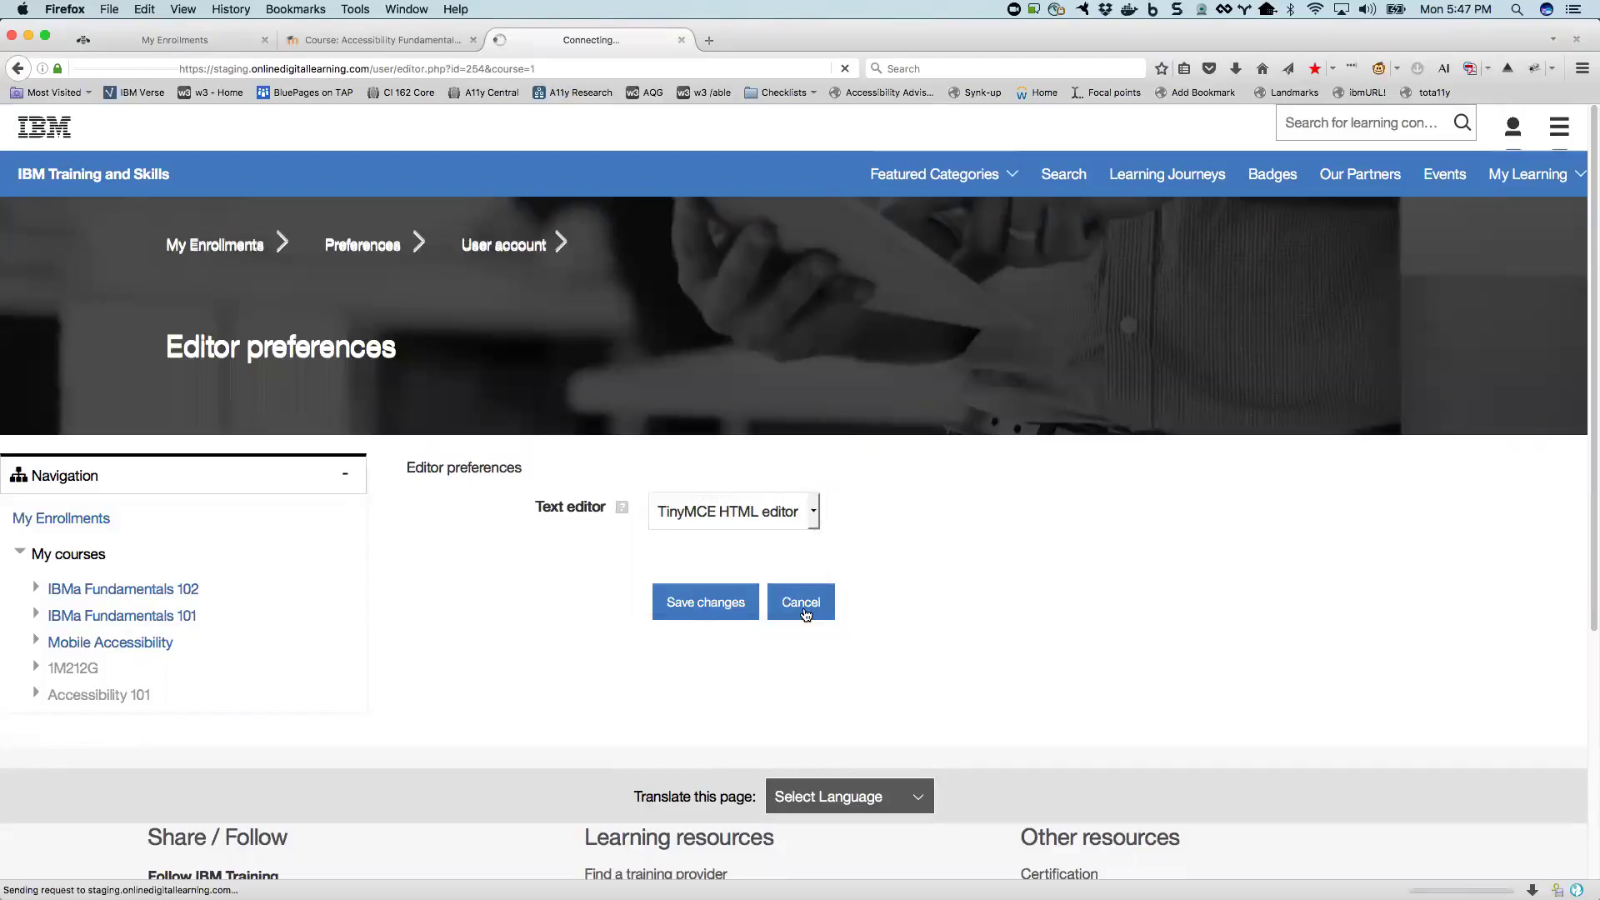
Step: Open the Accessibility 101 course from the My Enrollments page and view its account menu options
{"action": "left_click", "coordinate": [343, 46]}
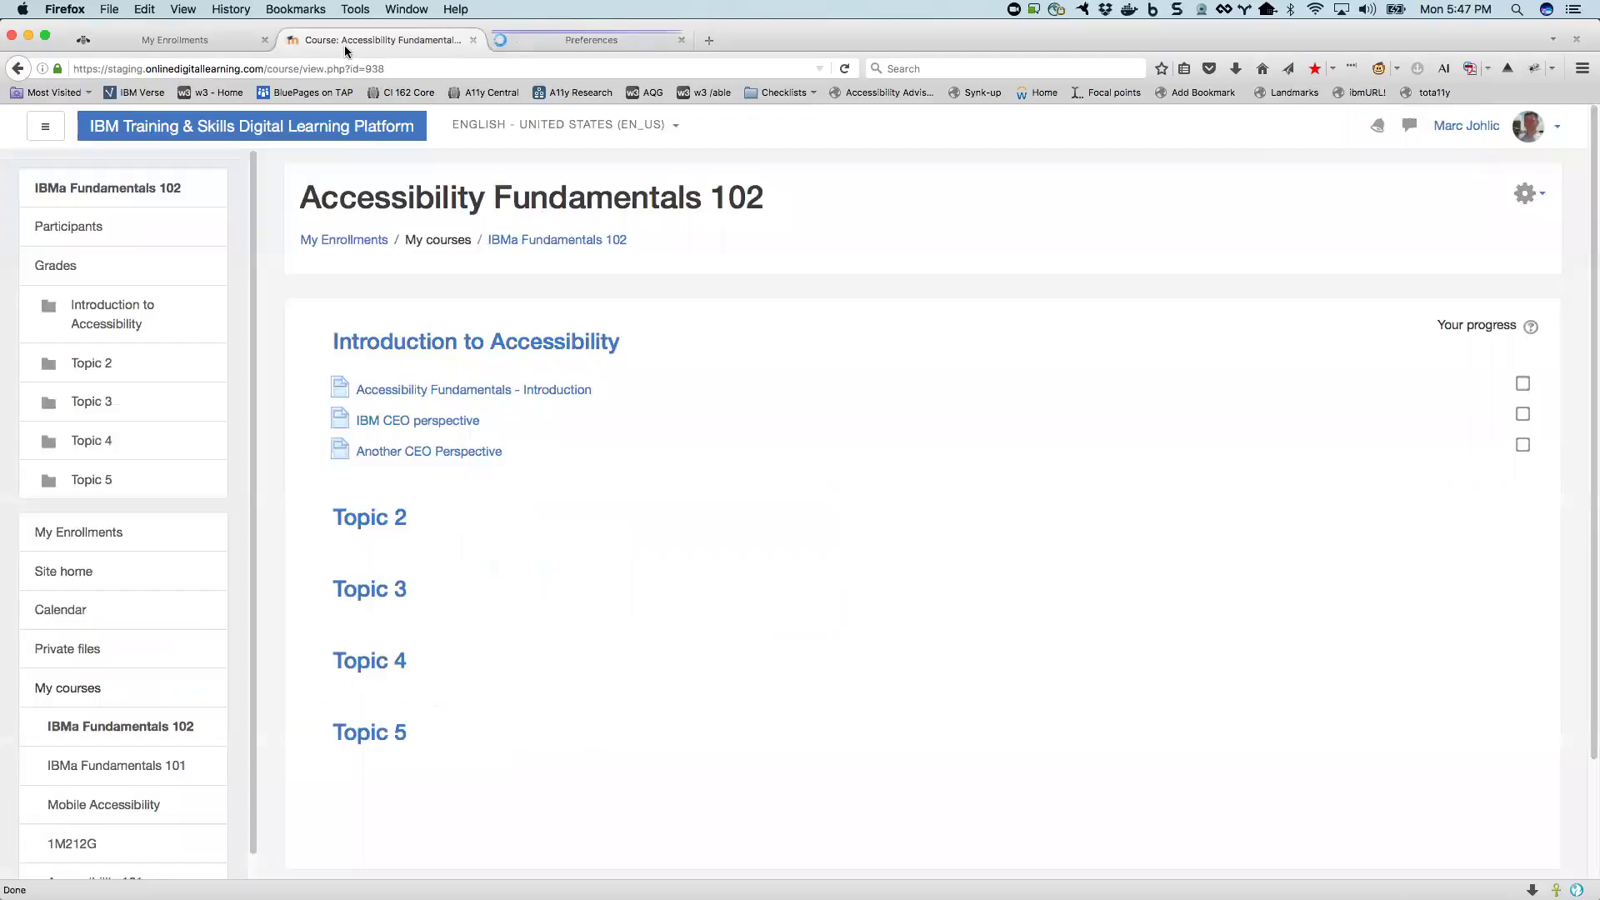
{"action": "left_click", "coordinate": [169, 41]}
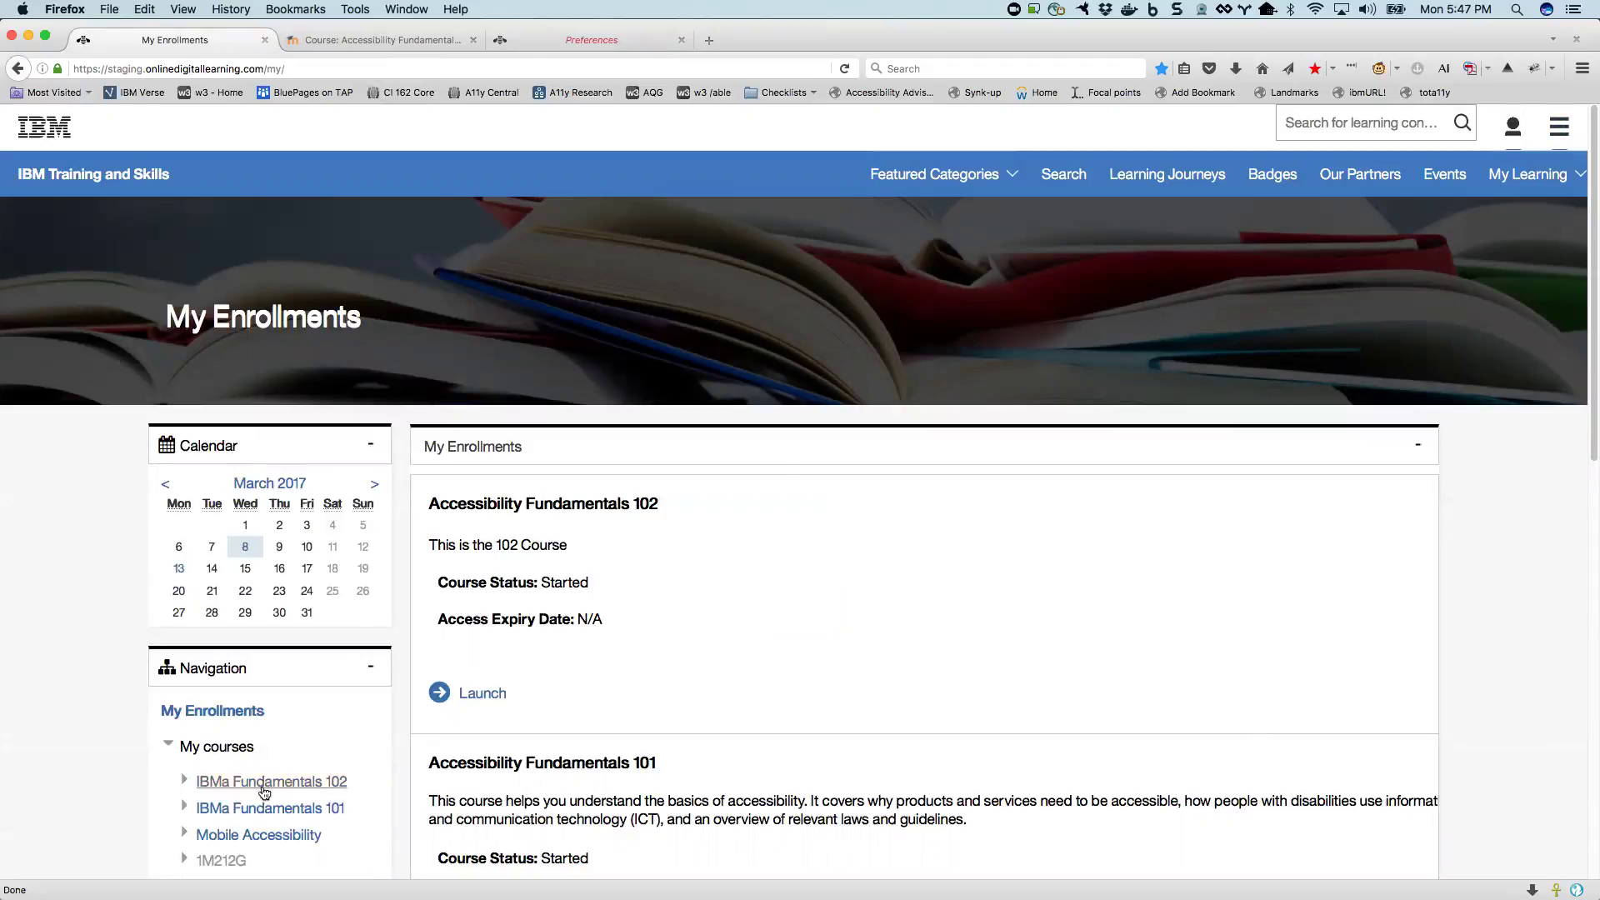
{"action": "scroll", "coordinate": [263, 791], "scroll_direction": "down", "scroll_amount": 3}
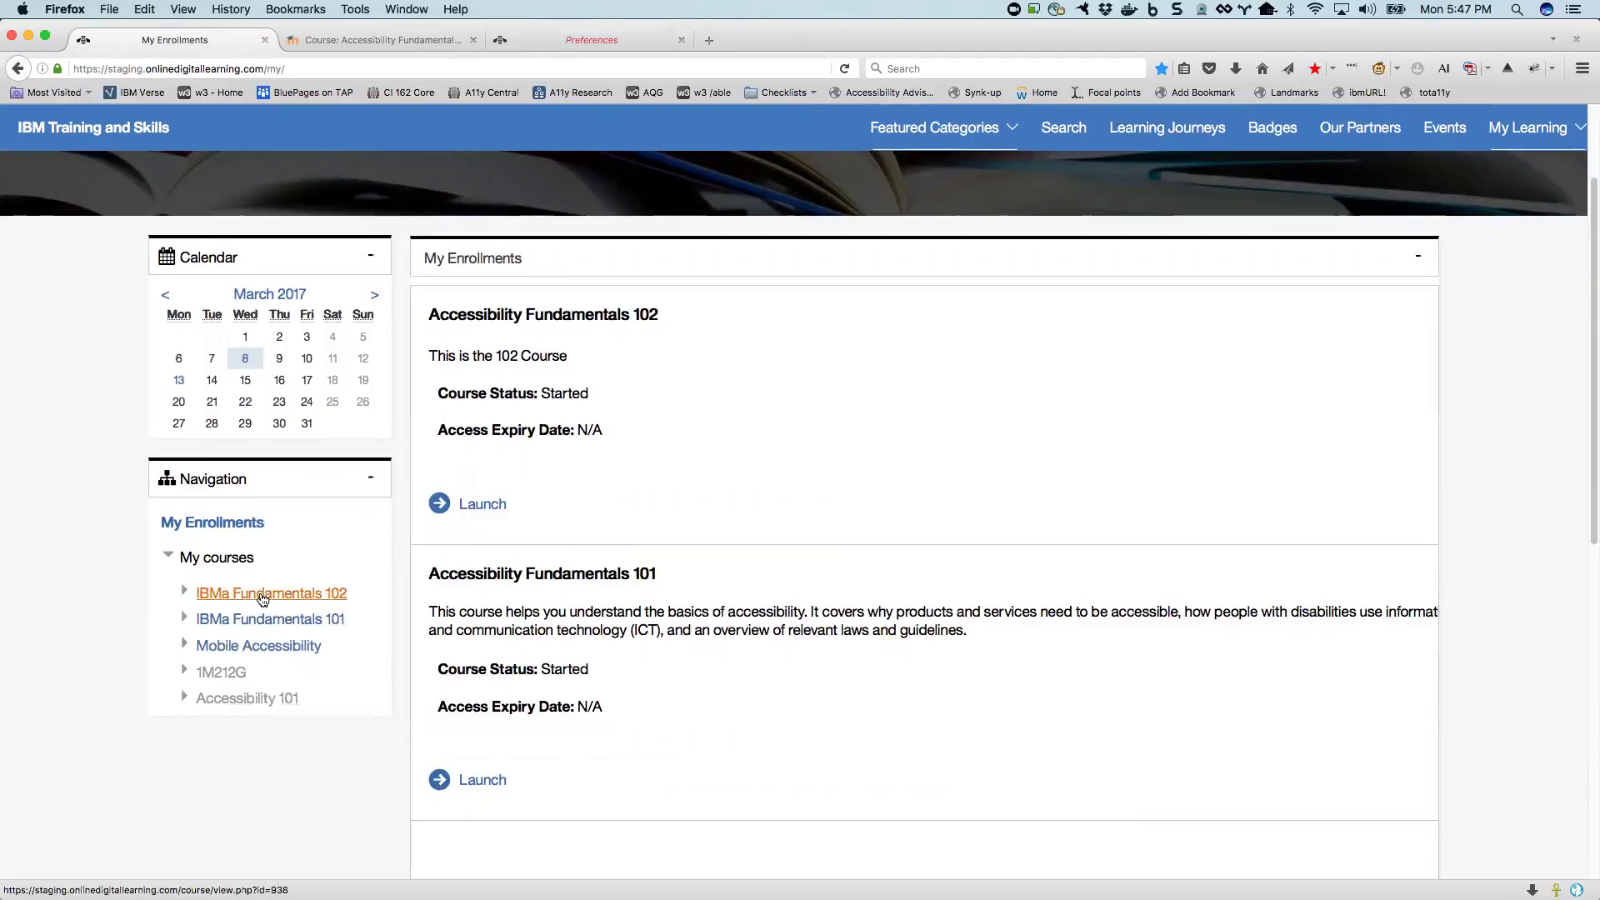
{"action": "left_click", "coordinate": [268, 699]}
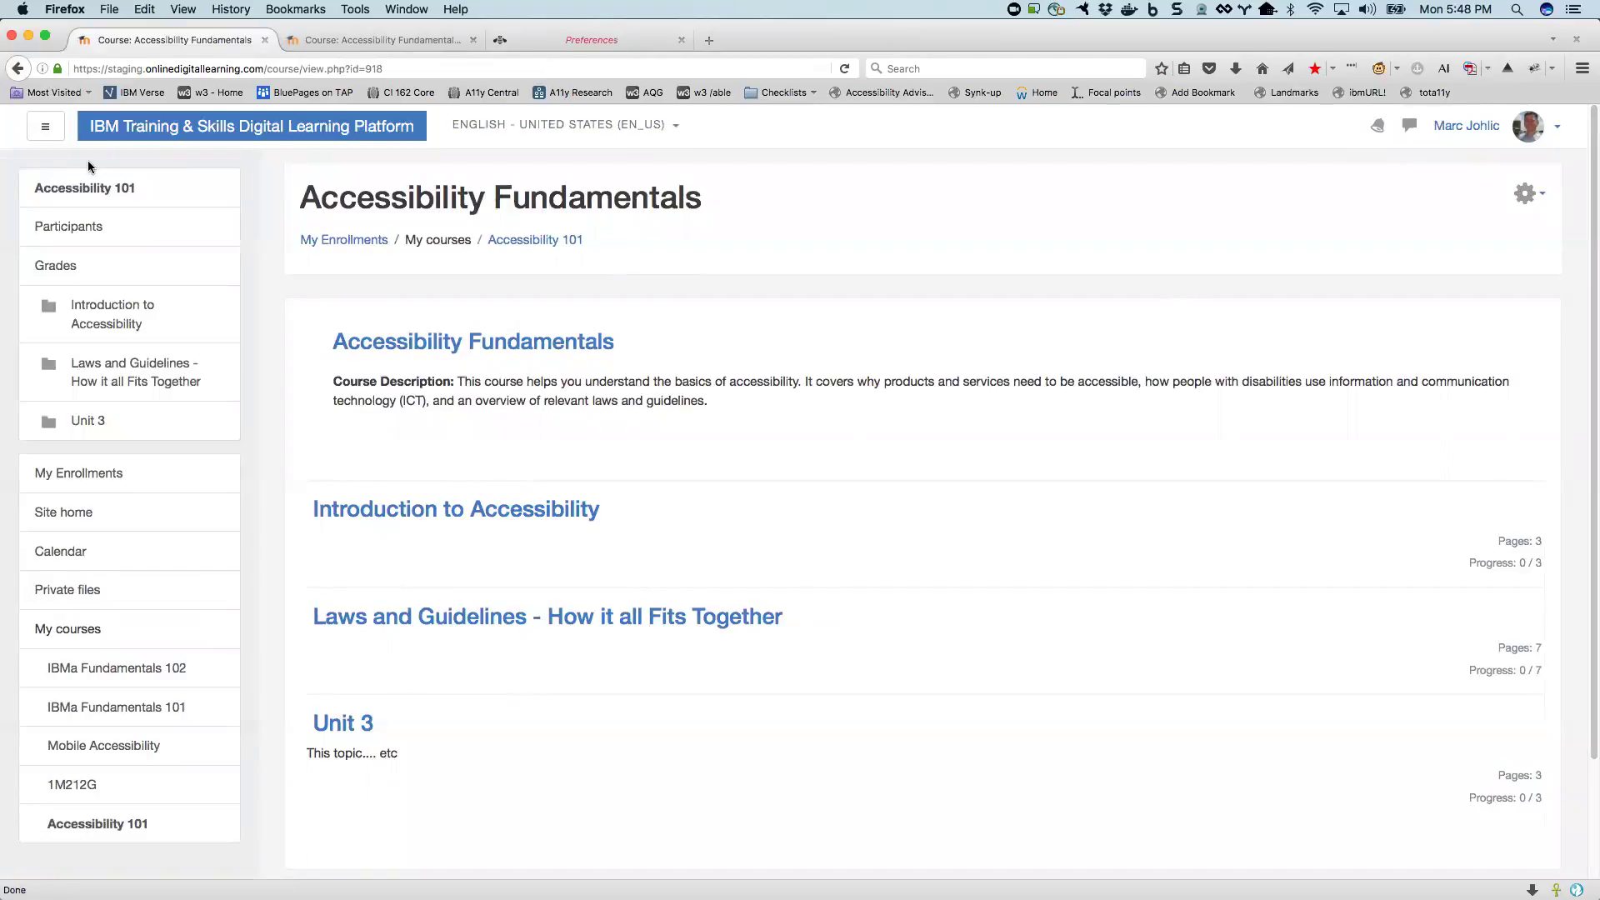
{"action": "left_click", "coordinate": [1544, 133]}
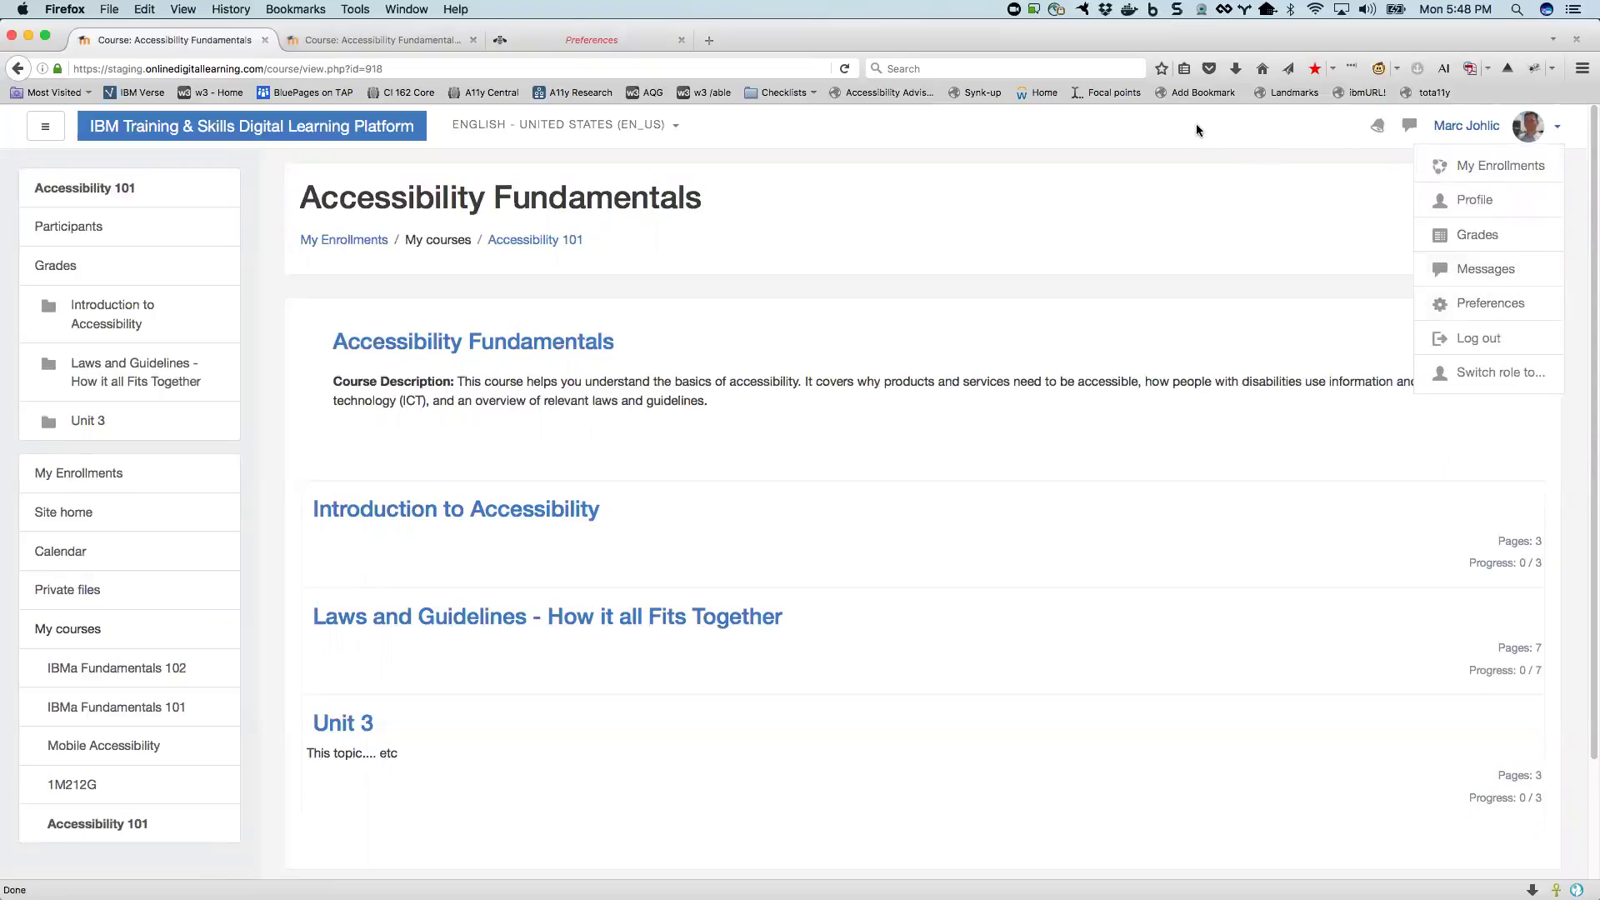
{"action": "left_click", "coordinate": [678, 377]}
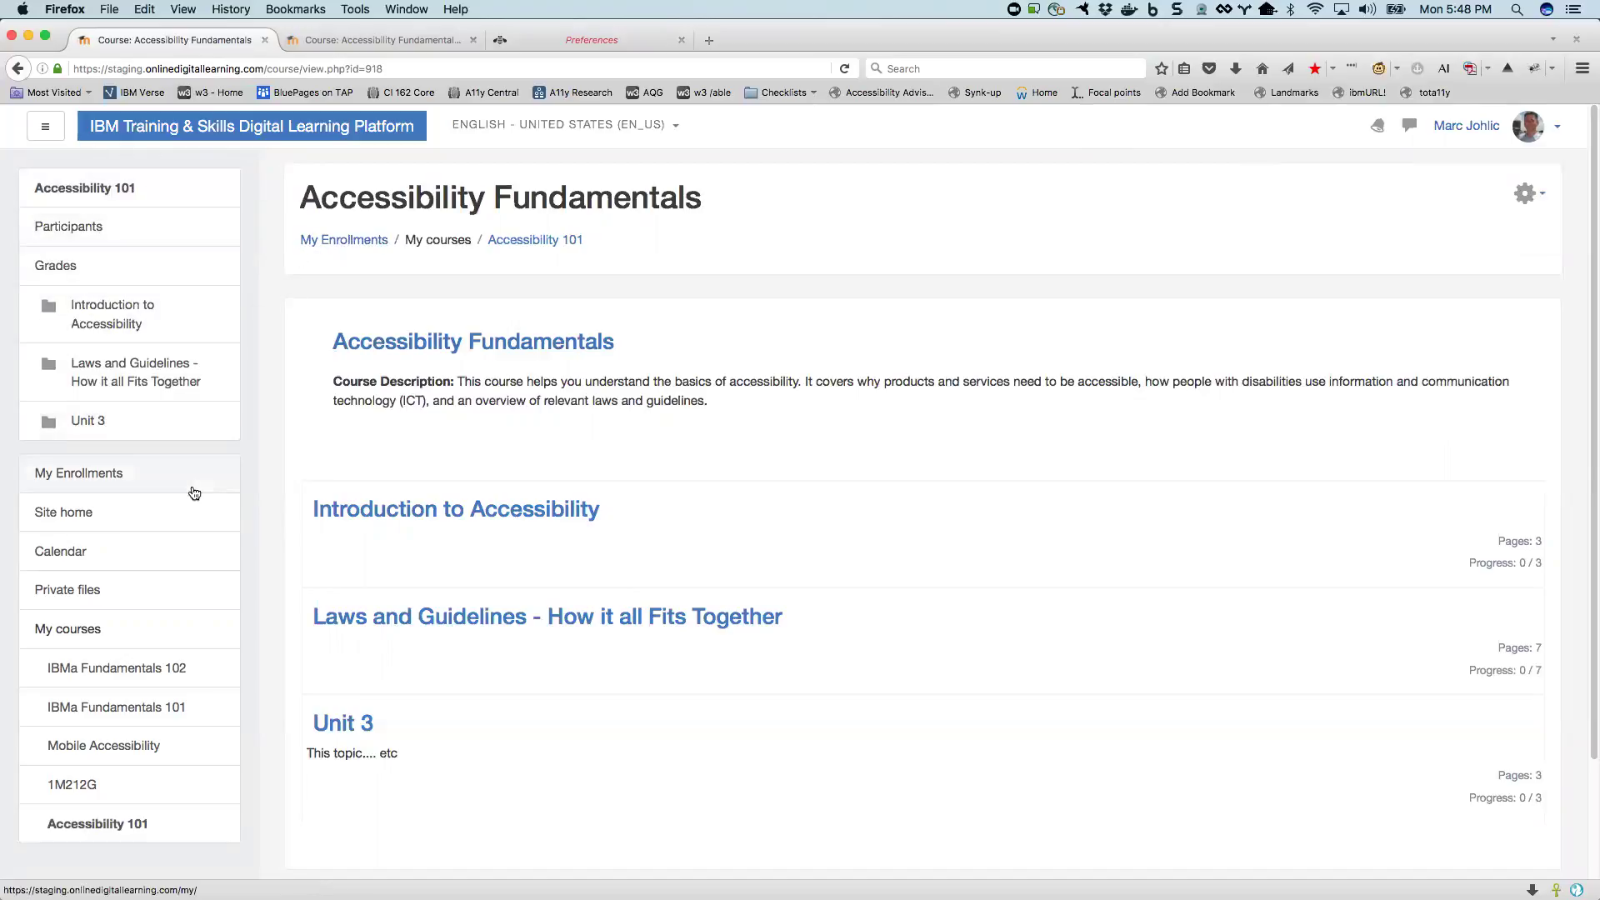
Step: Examine the Force theme options in the Accessibility 101 course's appearance settings, keeping Boost selected, and cancel the form
{"action": "left_click", "coordinate": [1539, 199]}
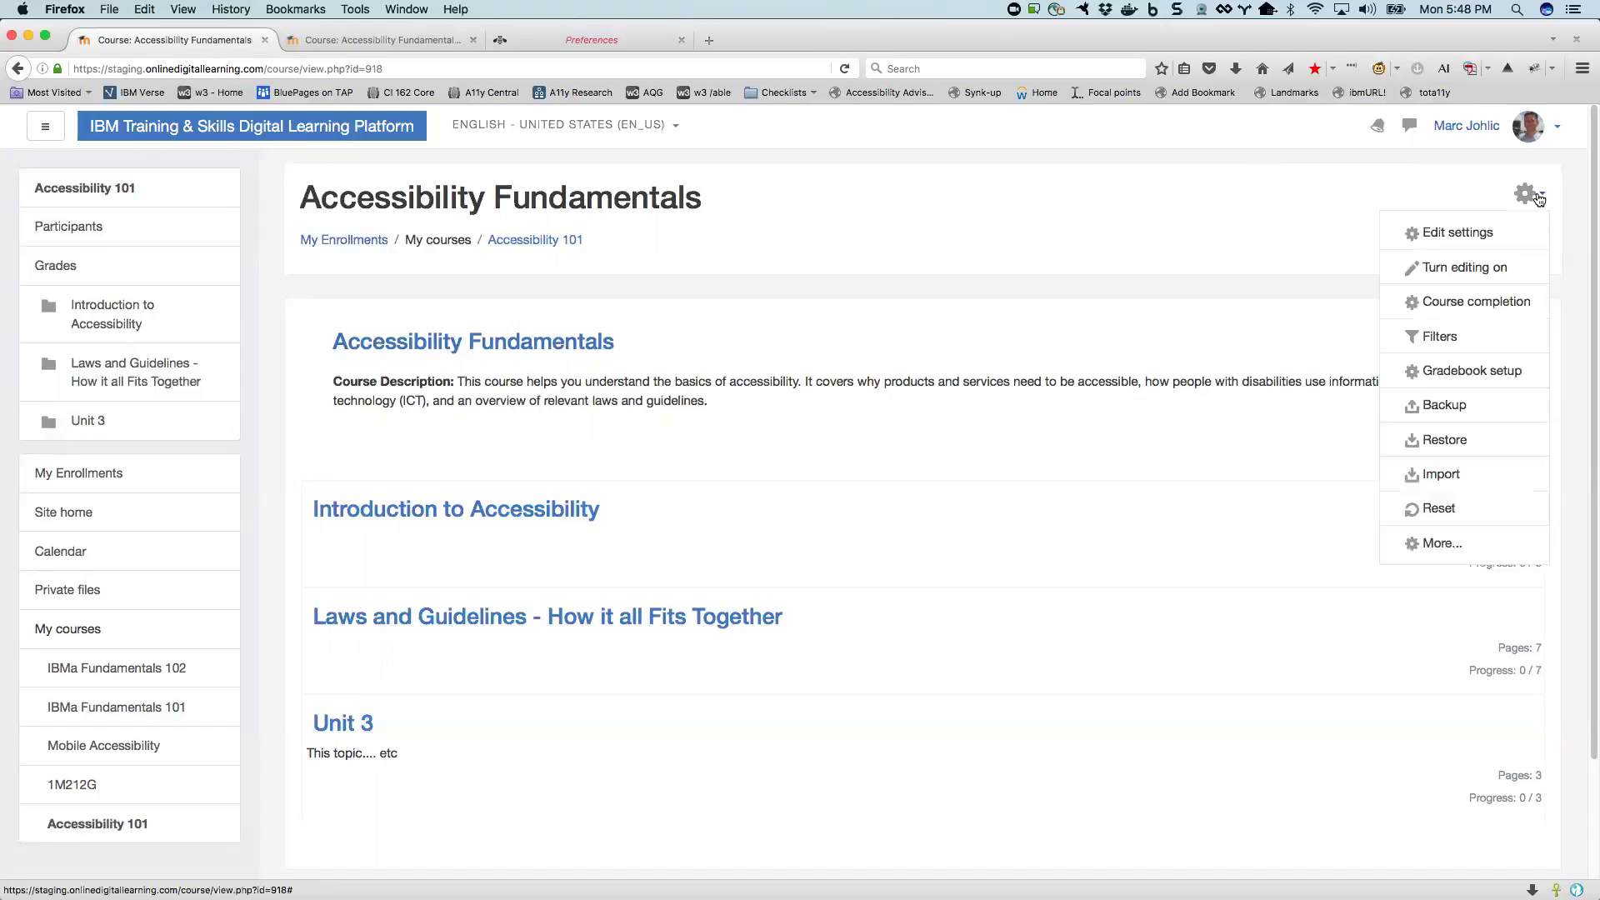
{"action": "left_click", "coordinate": [1478, 239]}
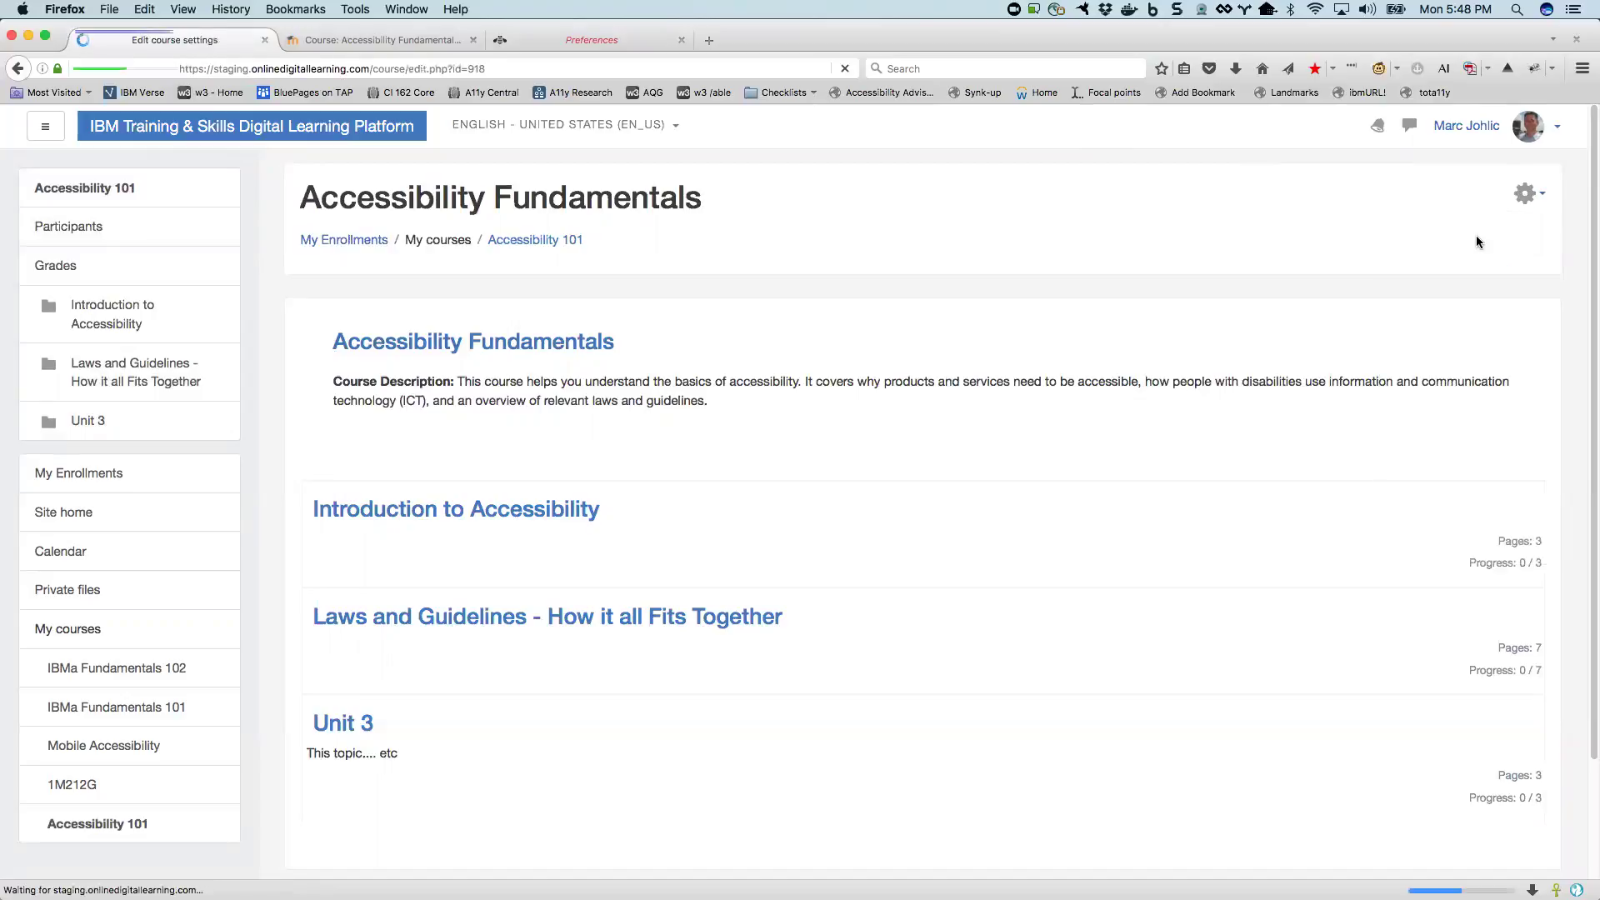
{"action": "scroll", "coordinate": [754, 585], "scroll_direction": "down", "scroll_amount": 10}
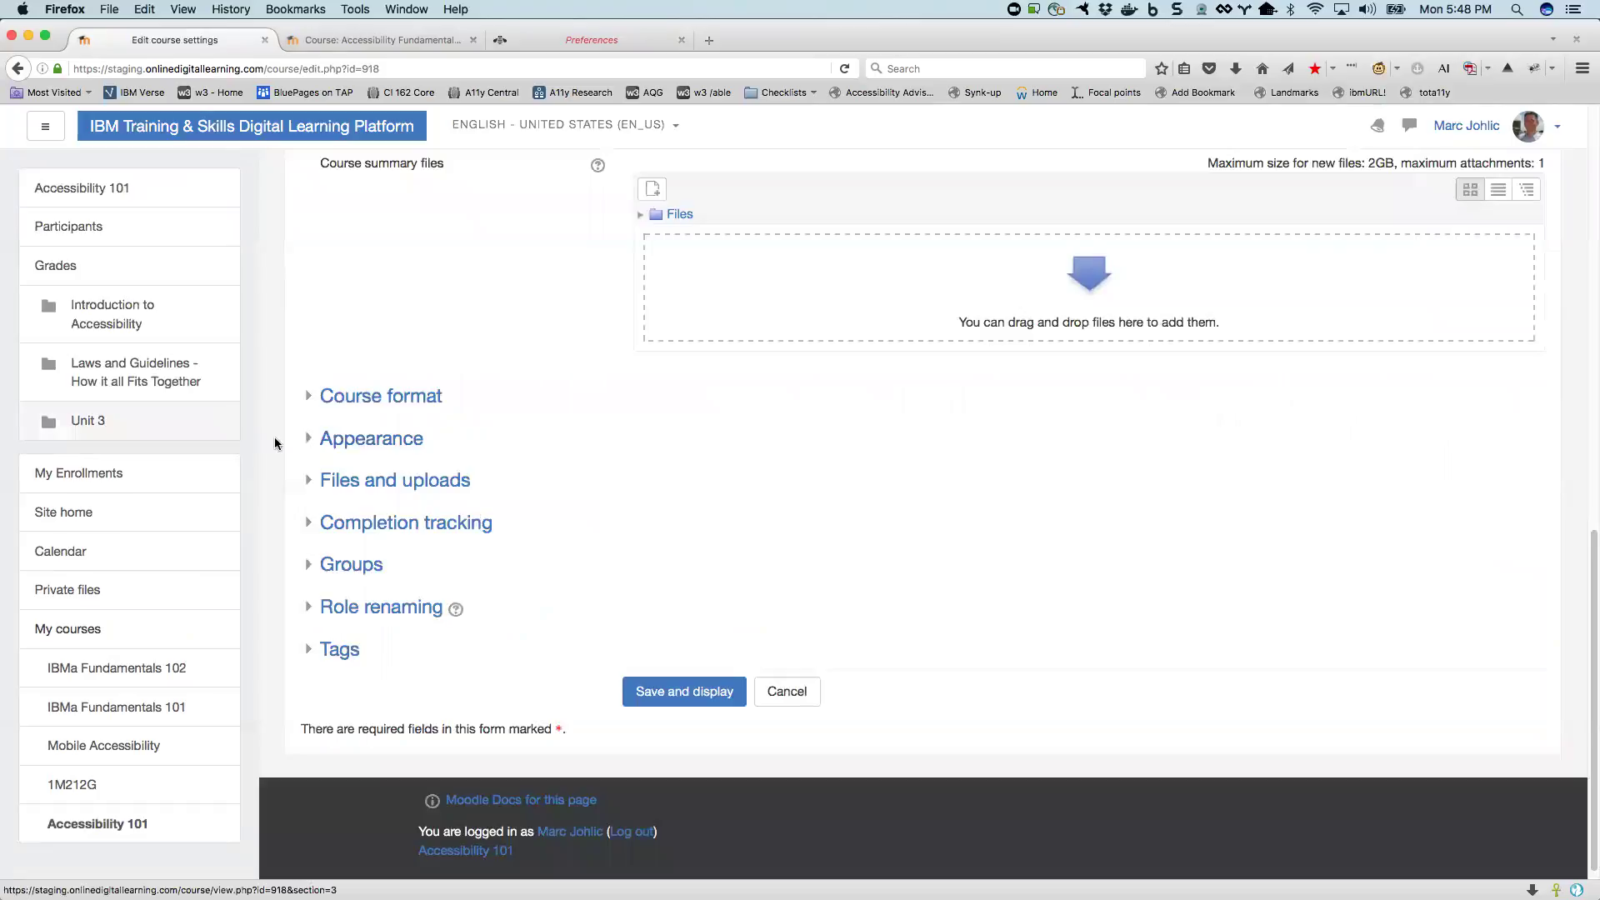
{"action": "left_click", "coordinate": [311, 439]}
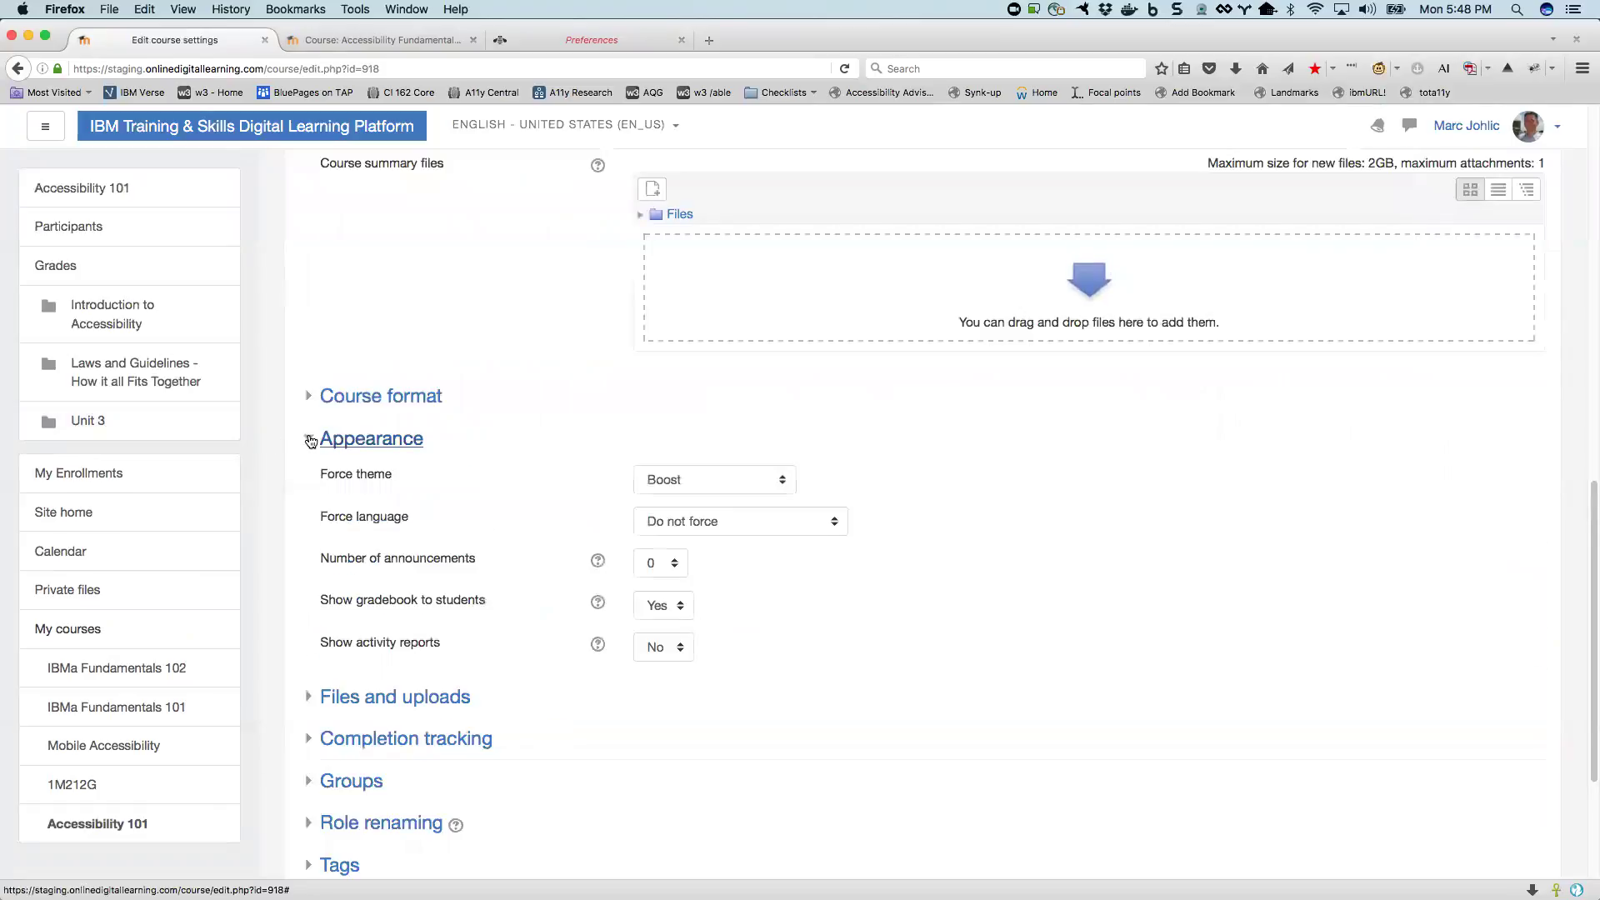
{"action": "left_click", "coordinate": [783, 482]}
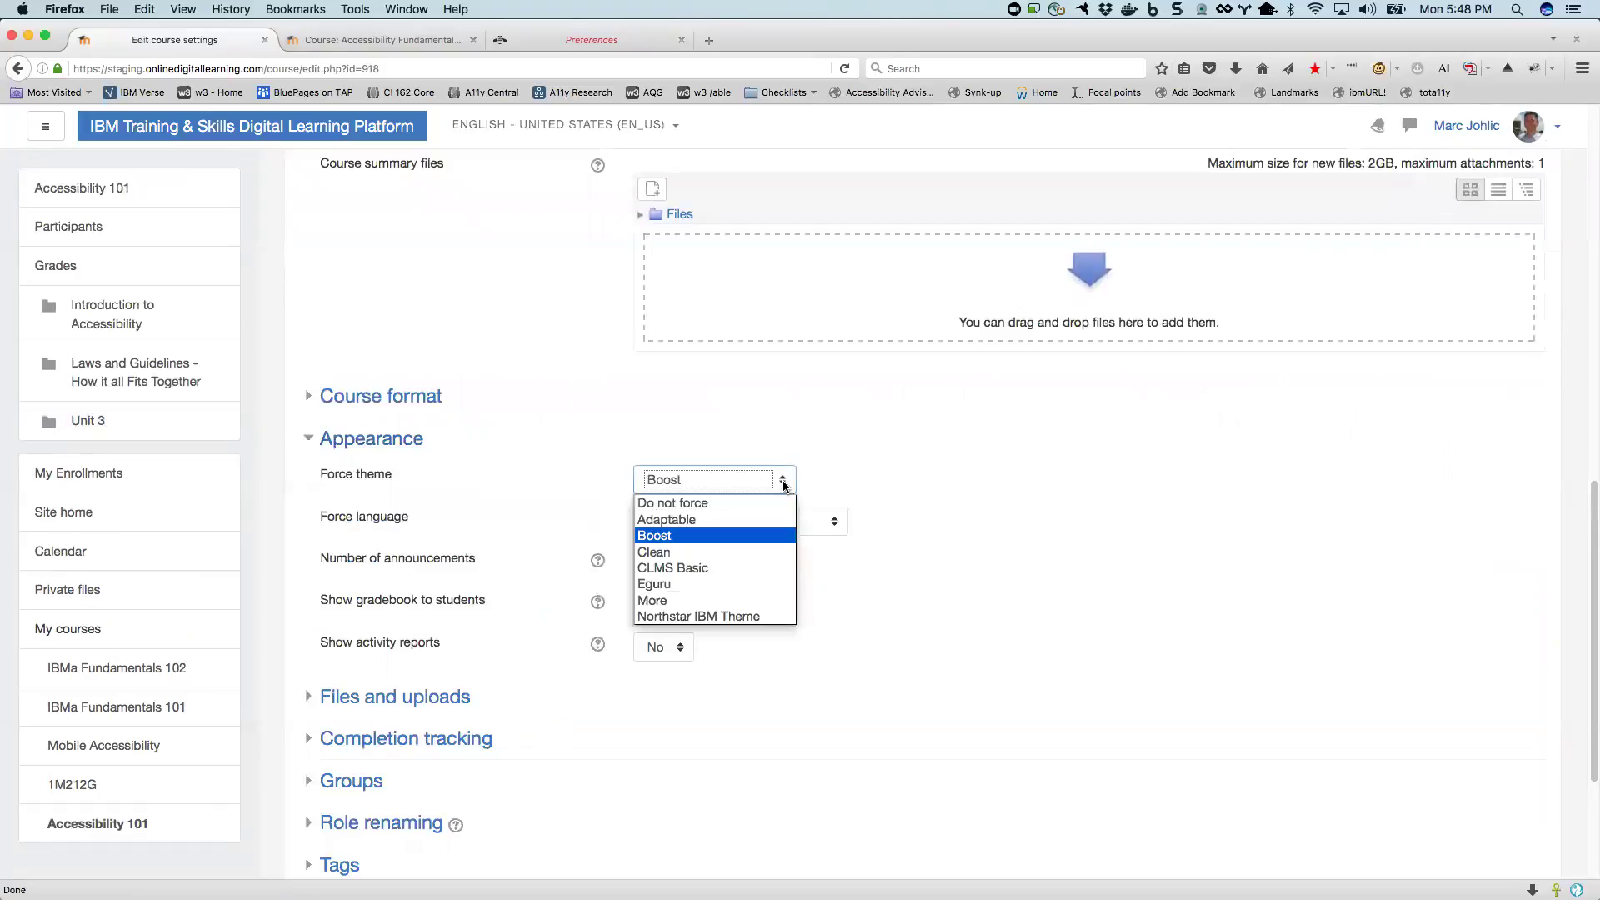
{"action": "left_click", "coordinate": [744, 538]}
{"action": "scroll", "coordinate": [667, 690], "scroll_direction": "down", "scroll_amount": 3}
{"action": "left_click", "coordinate": [787, 676]}
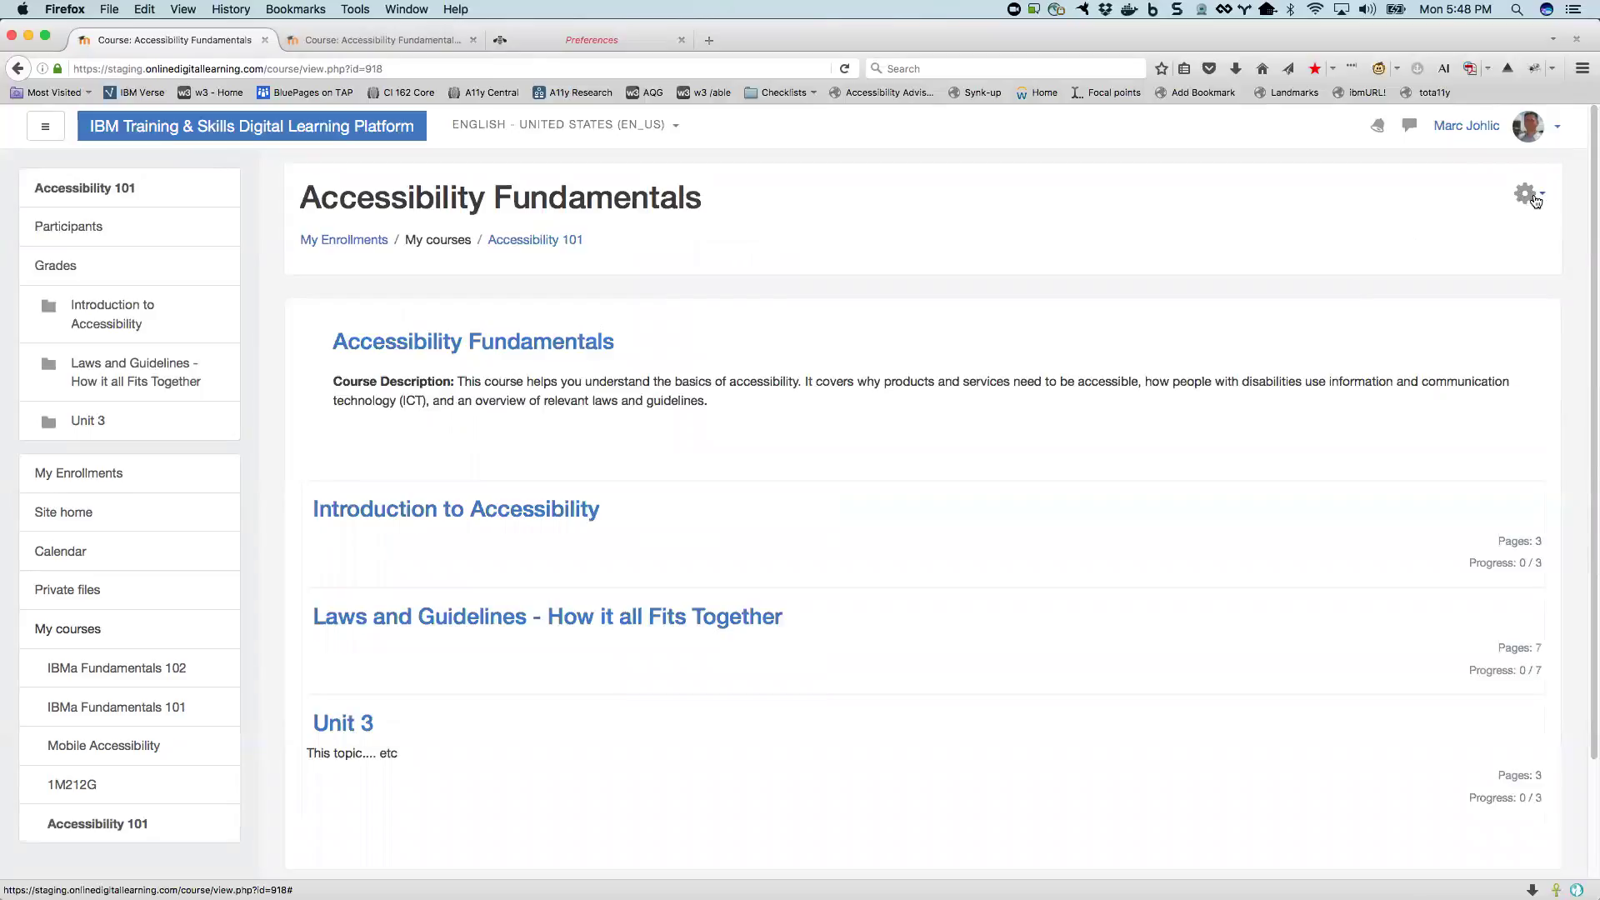
Step: Turn editing on for the Accessibility 101 course and compare it with the other open course and preferences pages
{"action": "left_click", "coordinate": [1536, 201]}
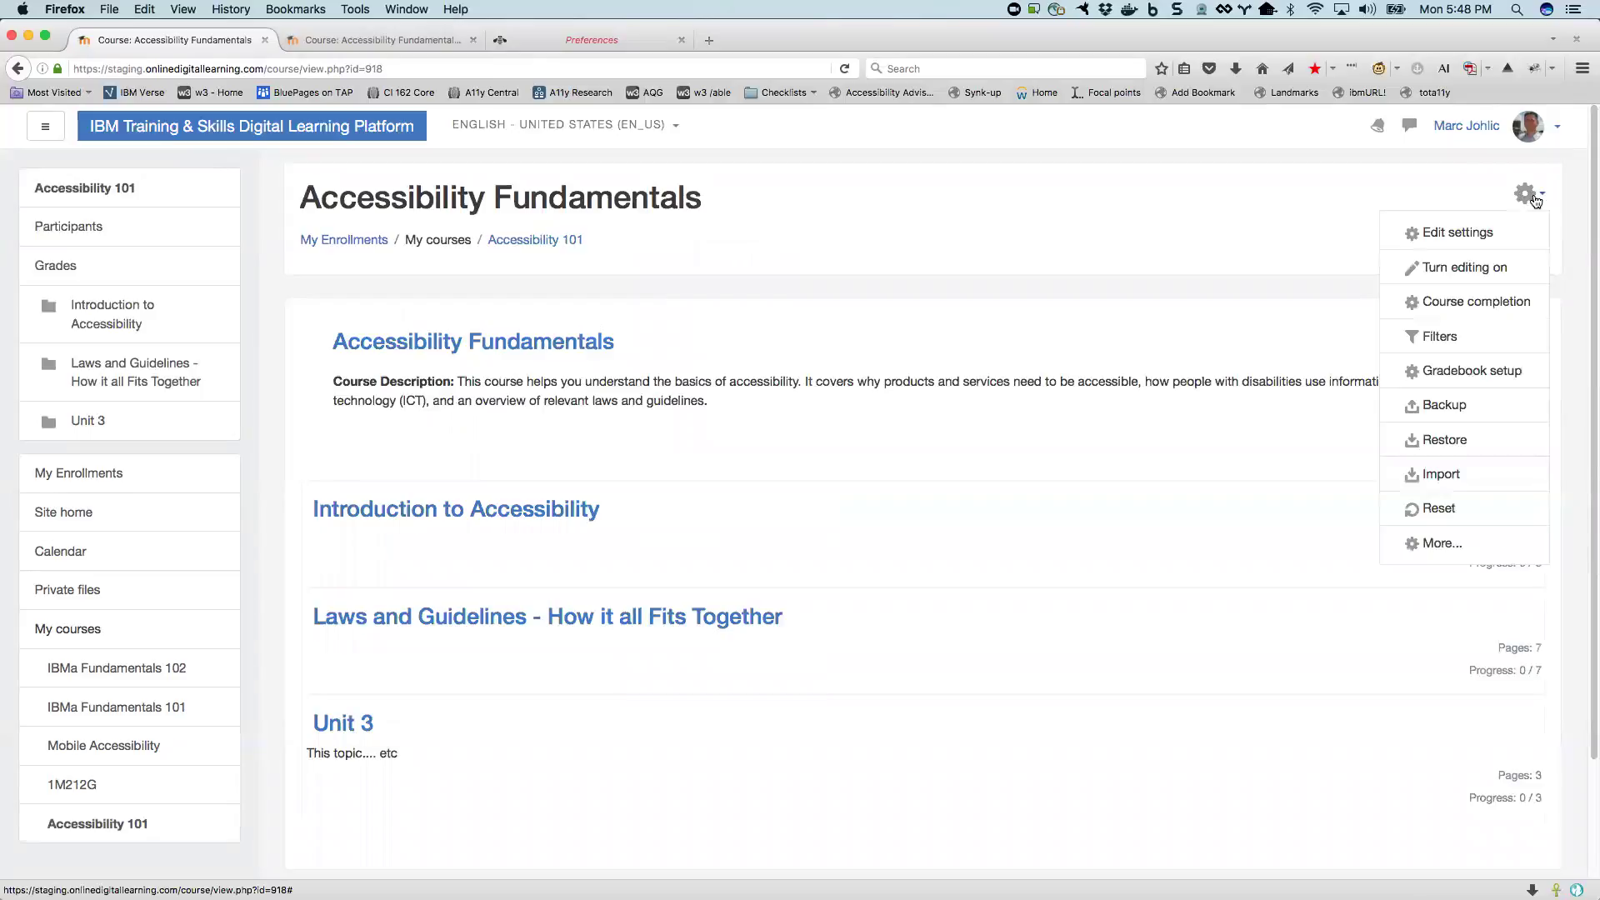
{"action": "left_click", "coordinate": [1486, 276]}
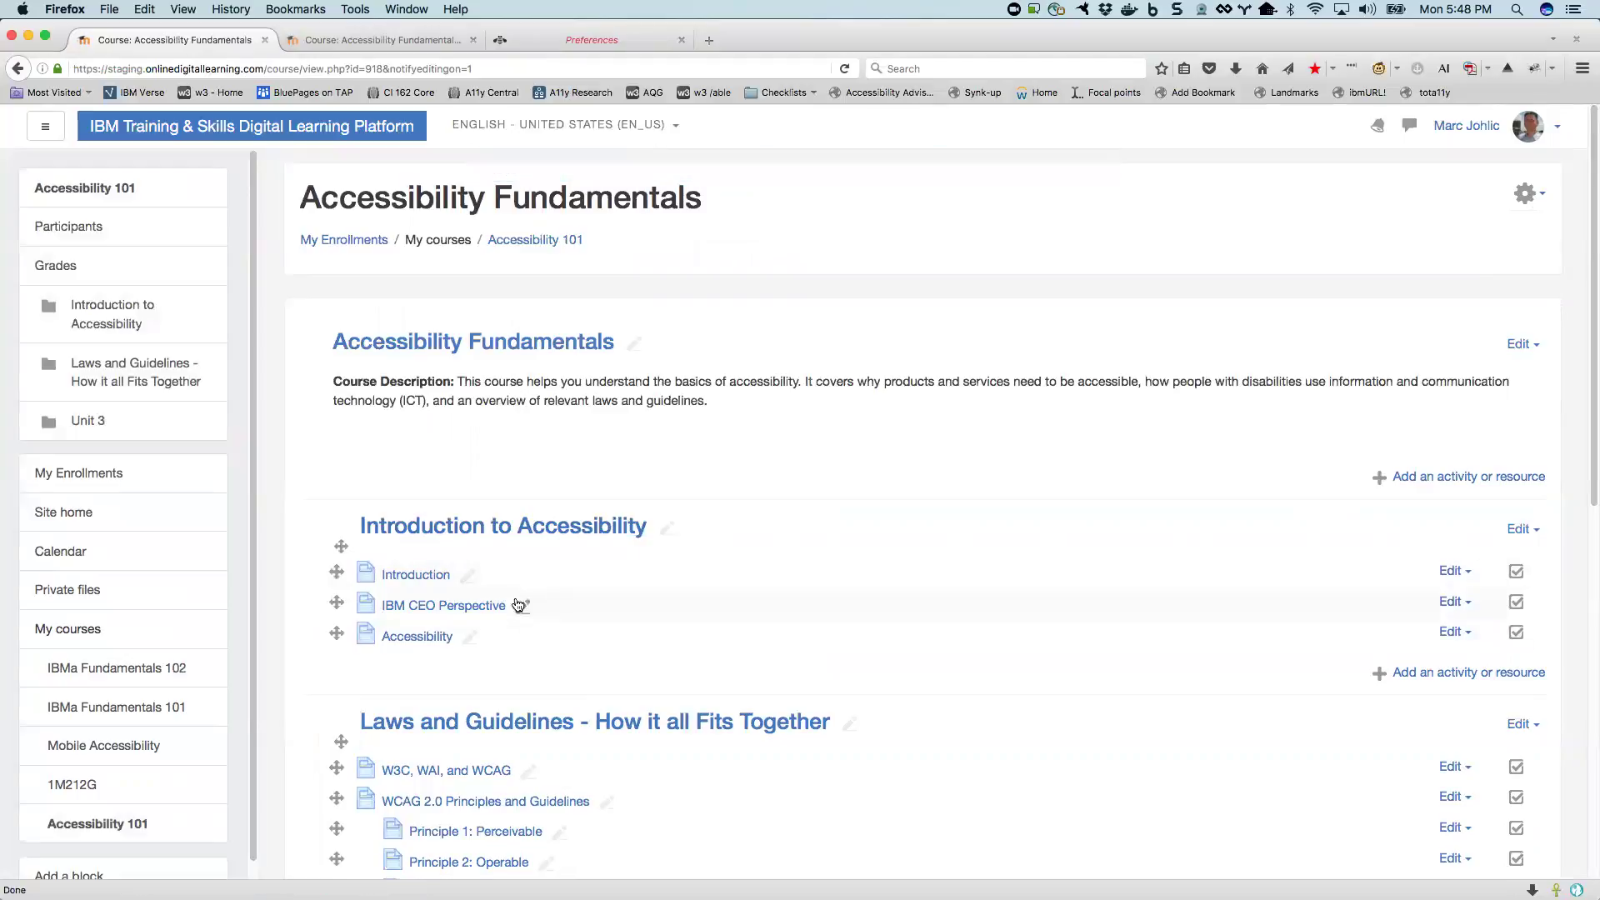
{"action": "left_click", "coordinate": [362, 42]}
{"action": "left_click", "coordinate": [527, 44]}
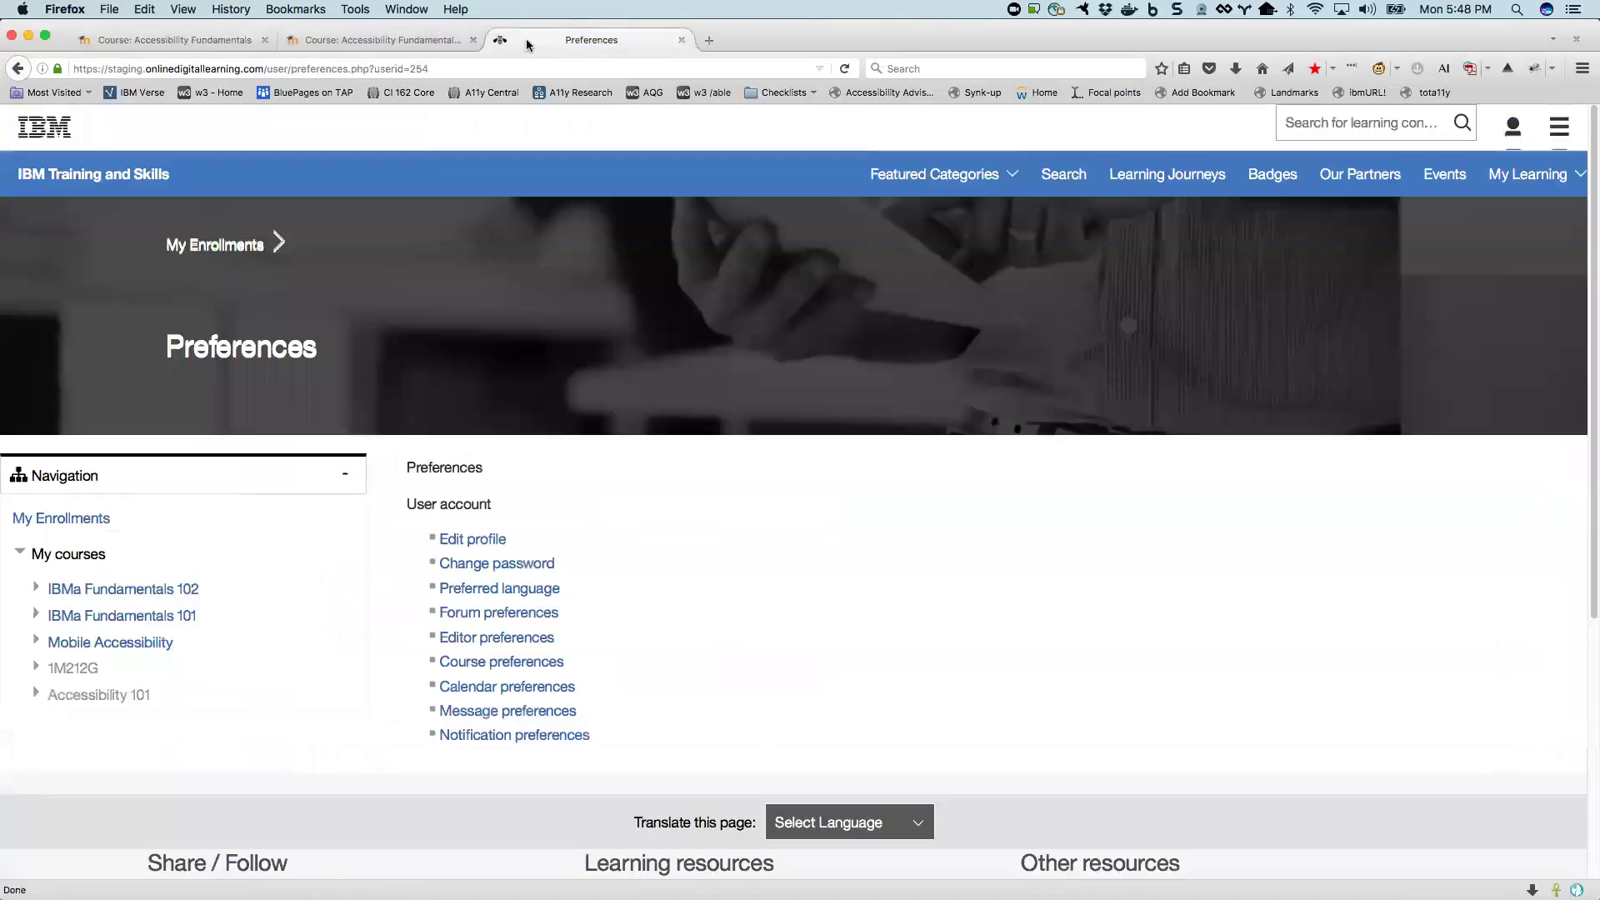
{"action": "left_click", "coordinate": [314, 39]}
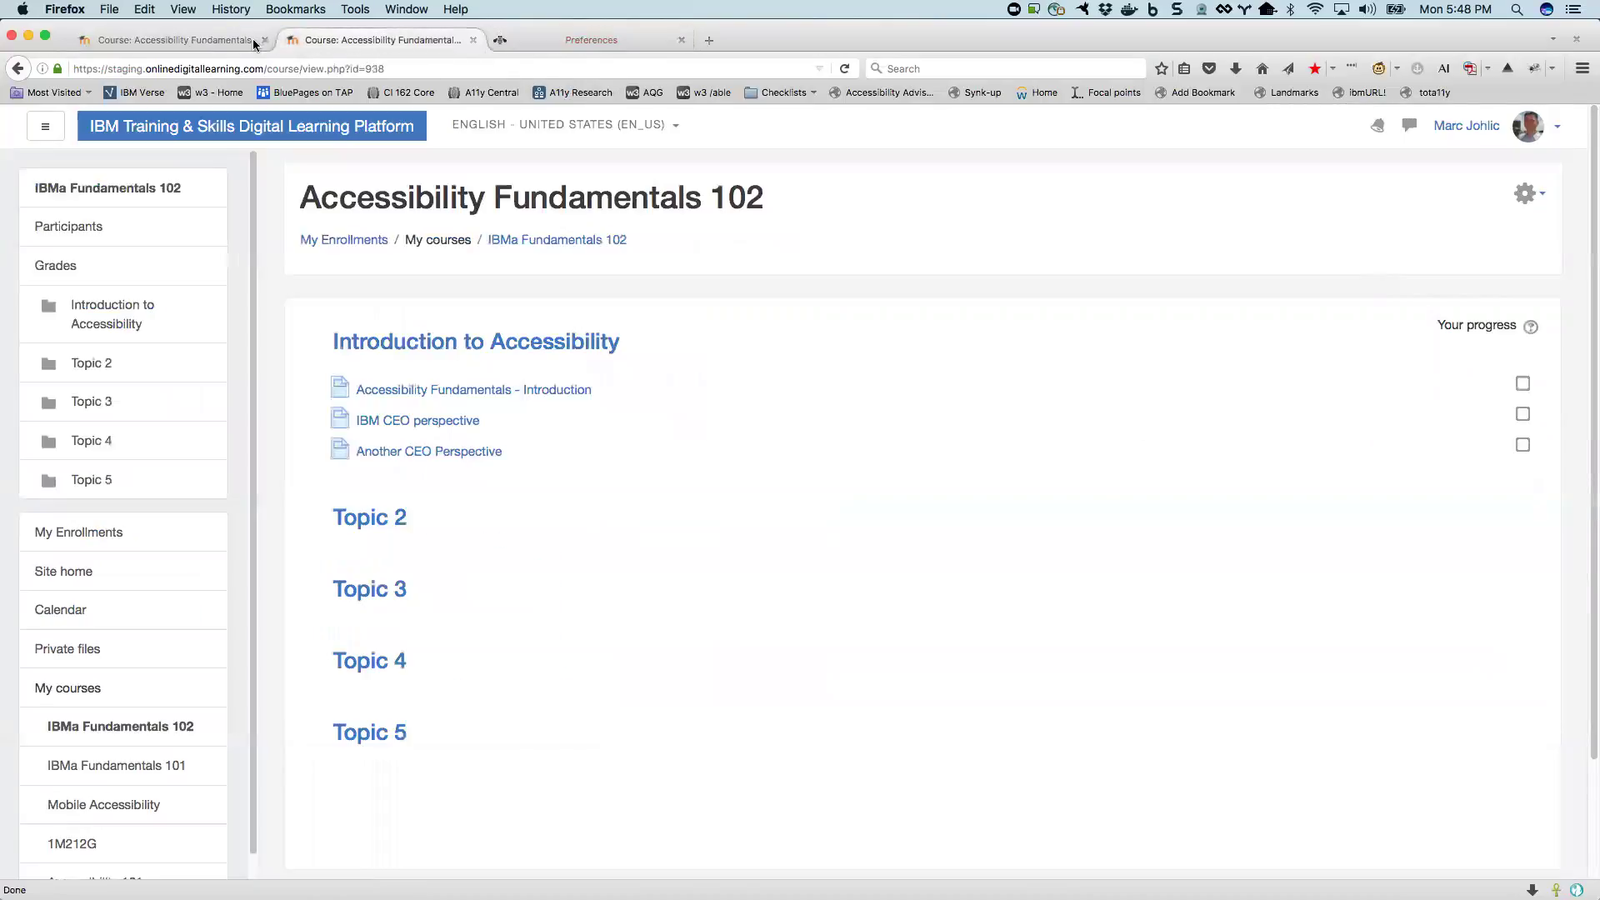
{"action": "left_click", "coordinate": [167, 50]}
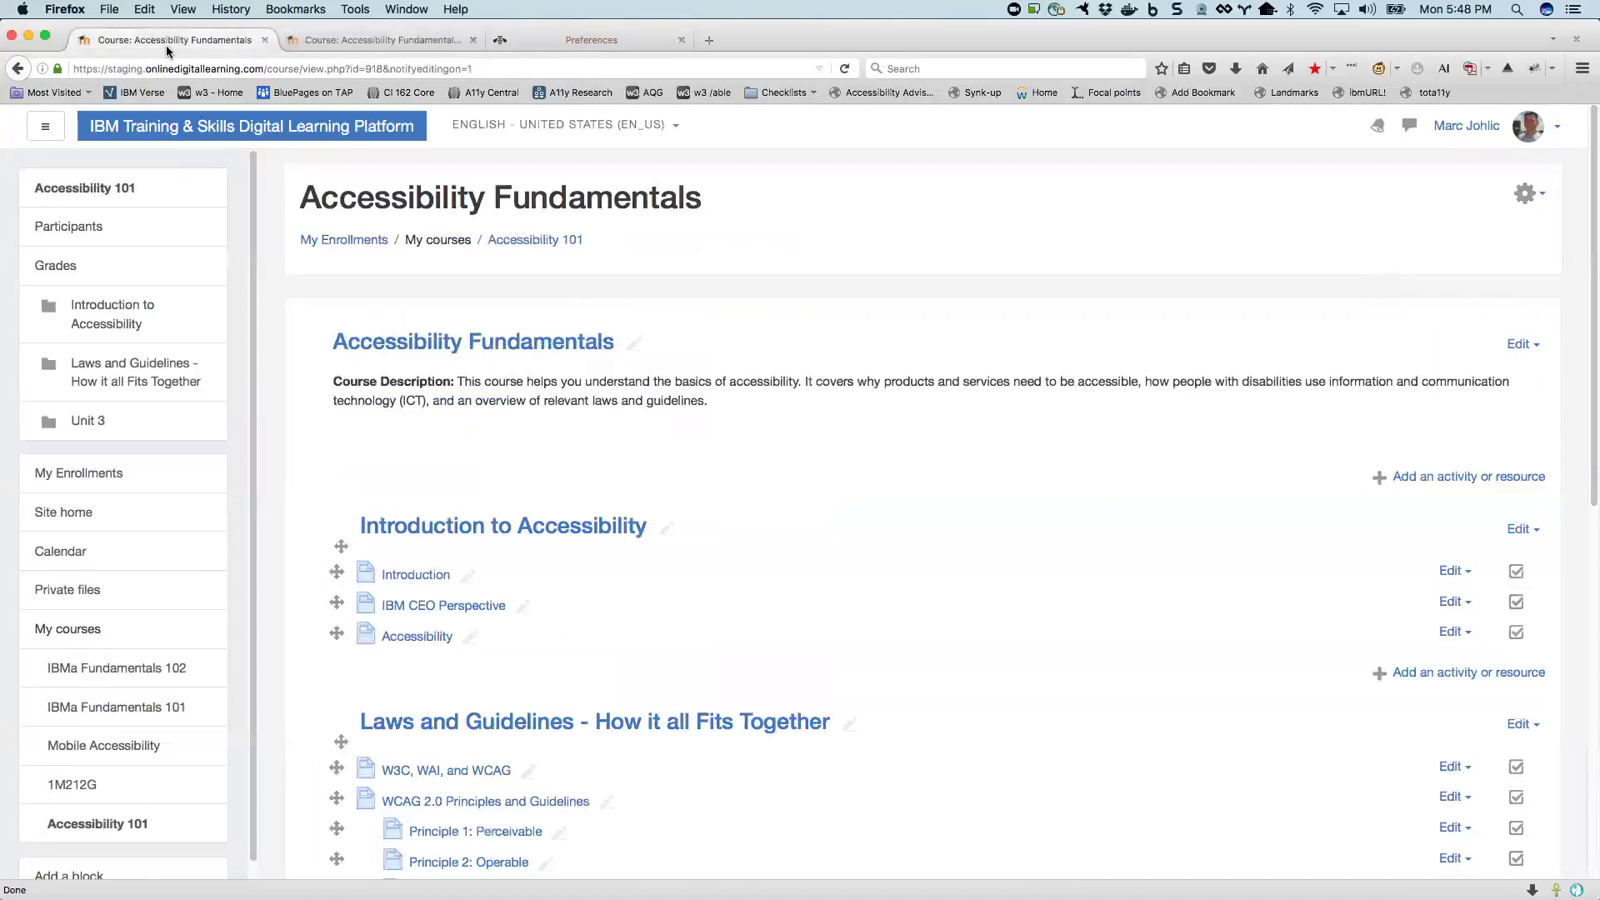
Step: Return from the preferences pages to the Mobile Accessibility course and turn editing on
{"action": "left_click", "coordinate": [586, 43]}
{"action": "left_click", "coordinate": [17, 70]}
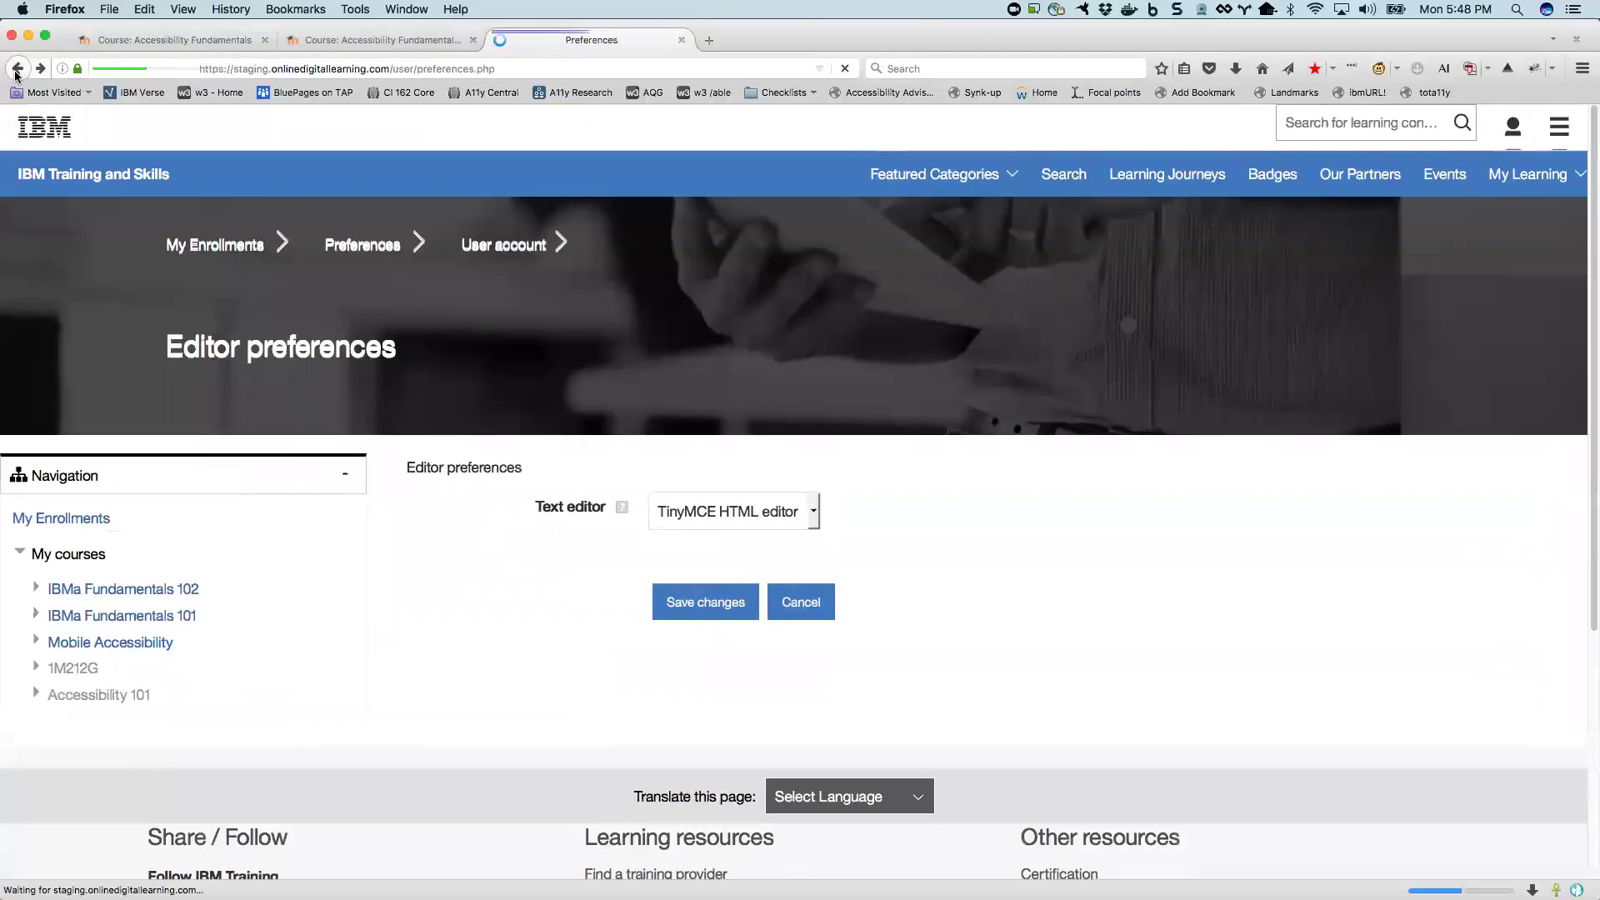
{"action": "left_click", "coordinate": [17, 70]}
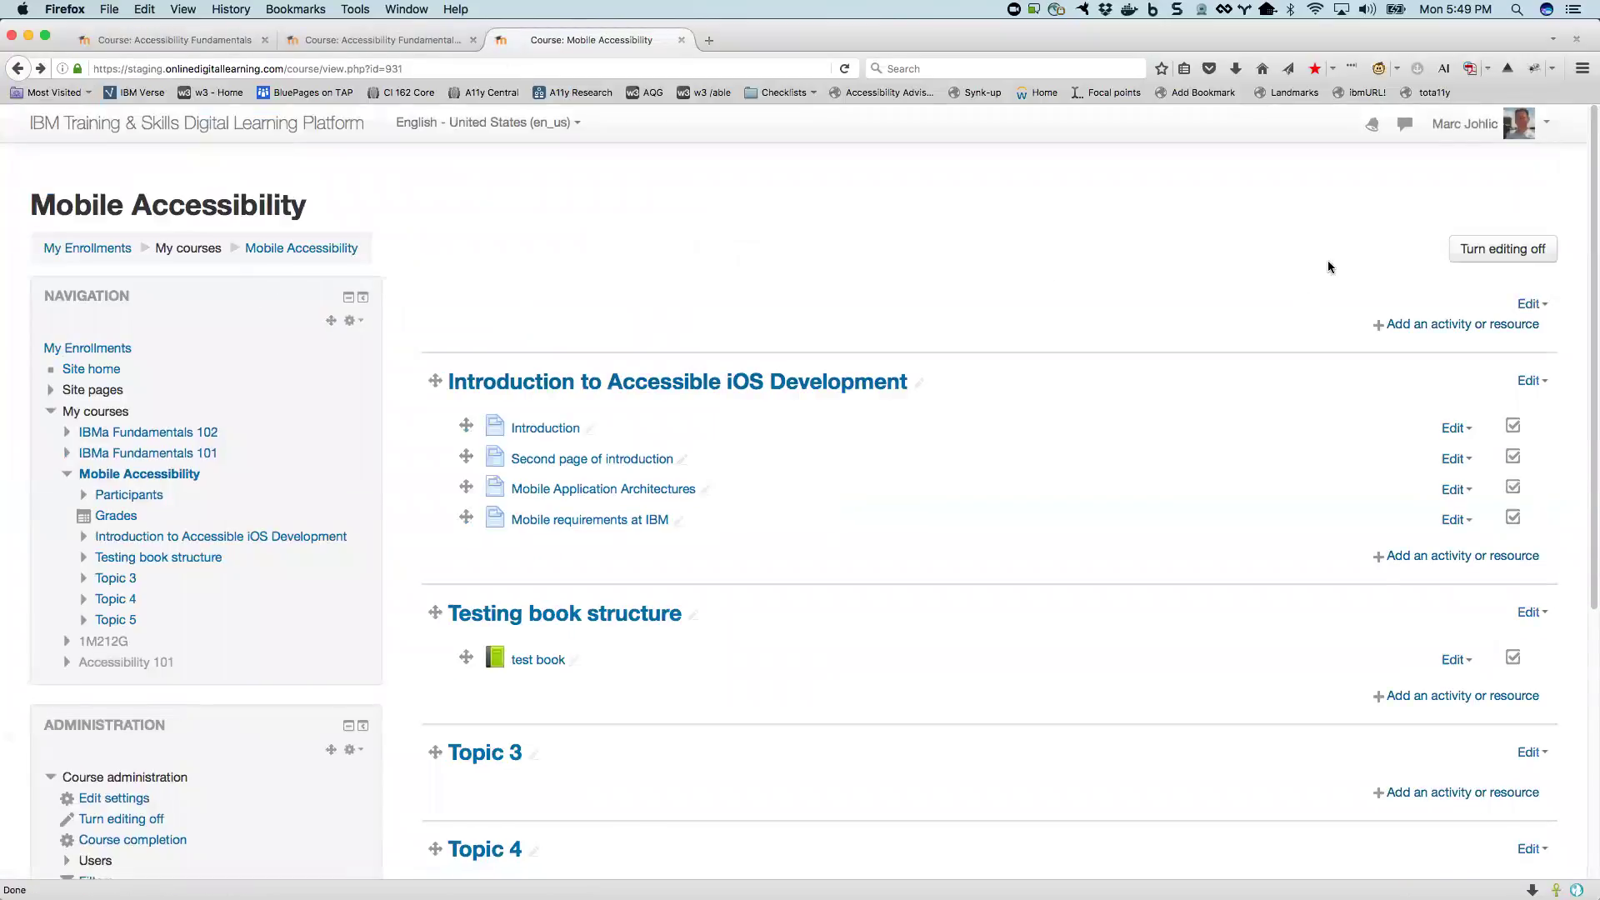
Step: Check the account menu in the Mobile Accessibility course and turn editing off
{"action": "left_click", "coordinate": [1543, 131]}
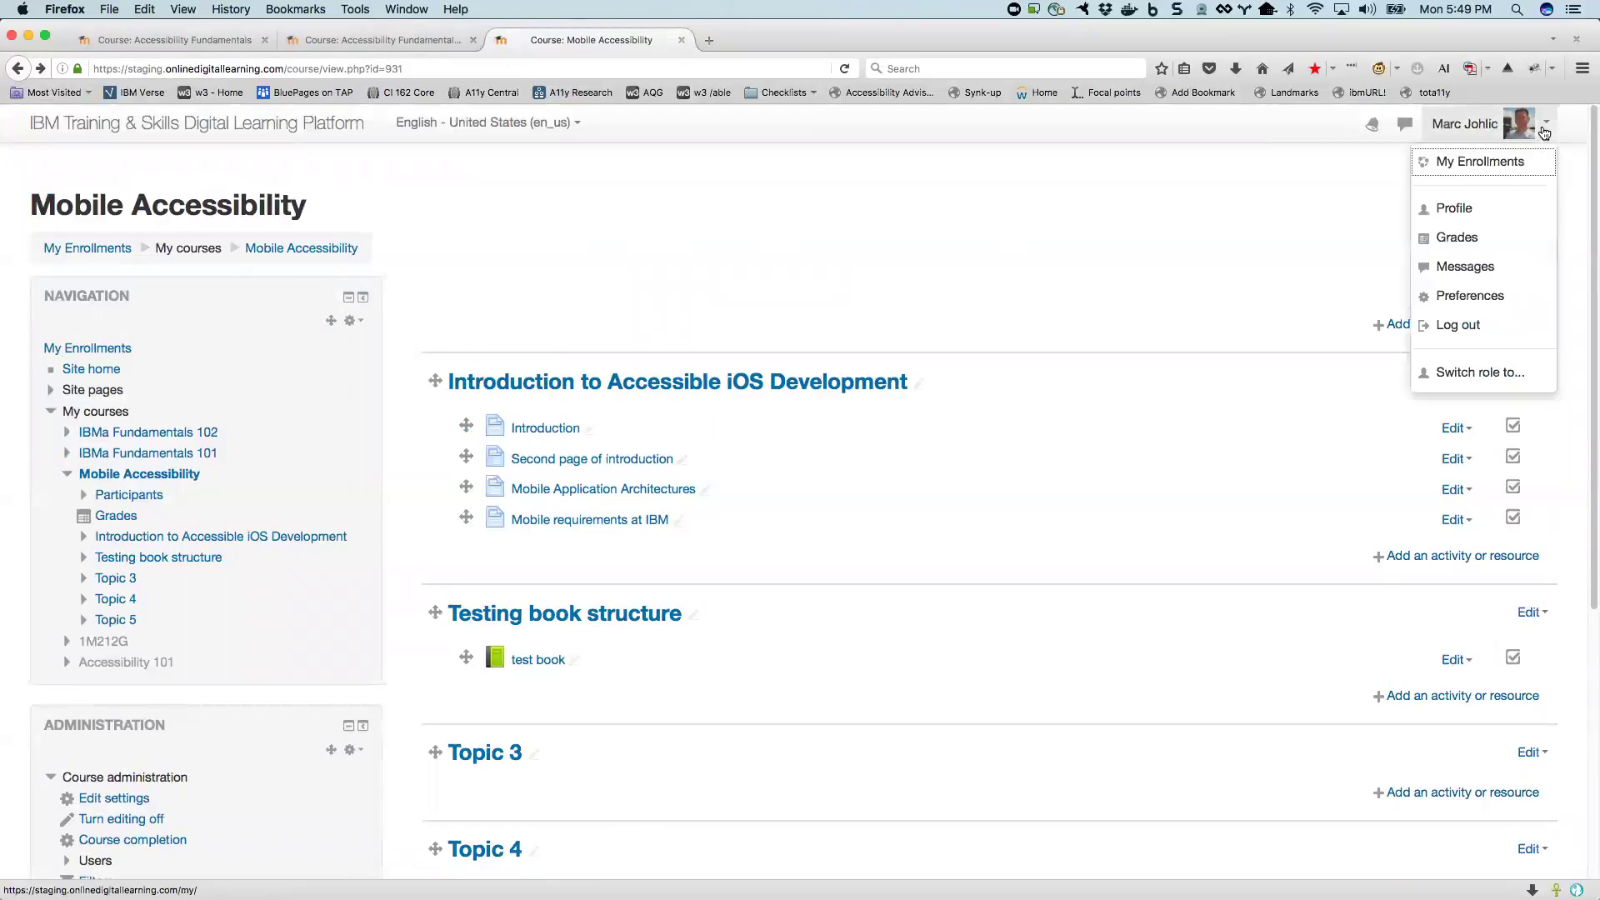
{"action": "left_click", "coordinate": [1192, 248]}
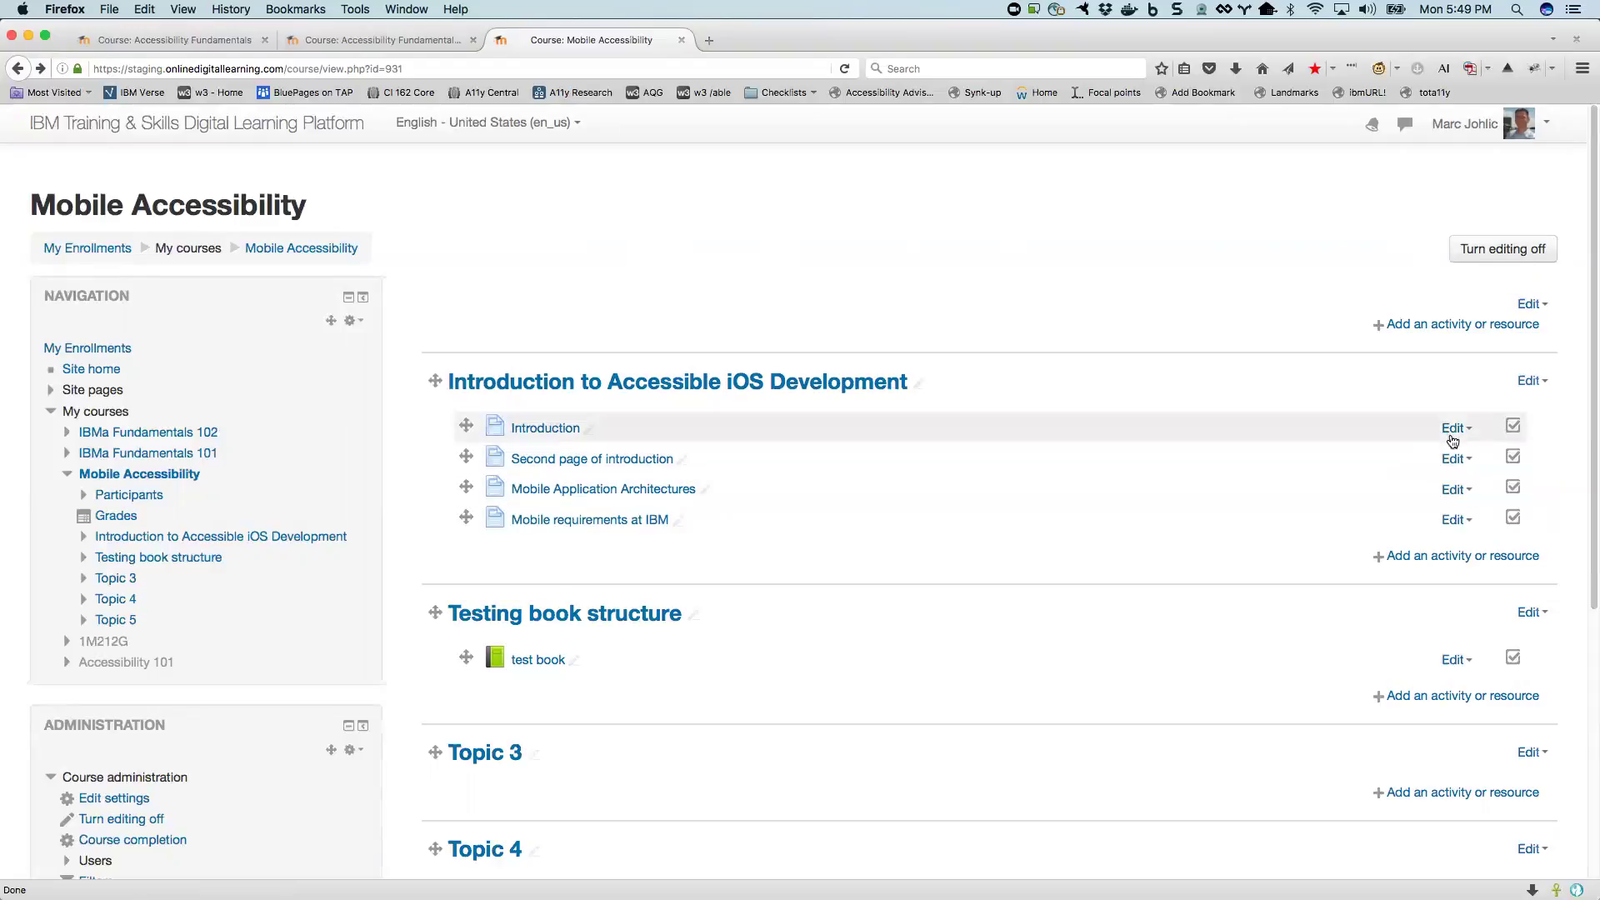
{"action": "left_click", "coordinate": [1541, 254]}
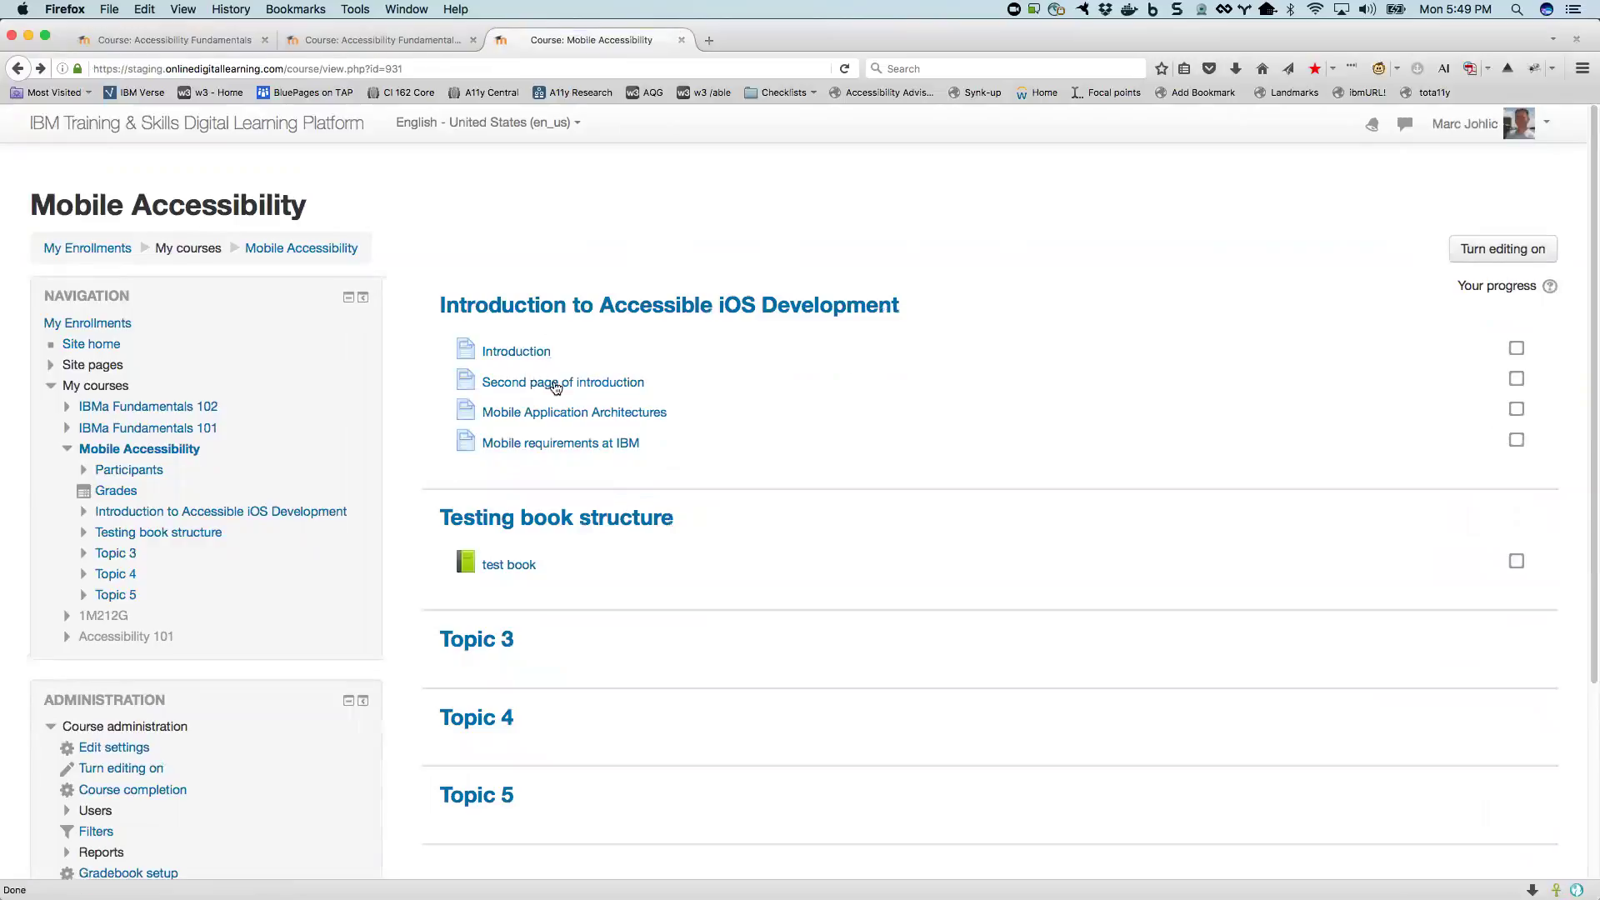
Step: Turn editing on for the Mobile Accessibility course and review its editing controls and Administration block
{"action": "left_click", "coordinate": [1499, 252]}
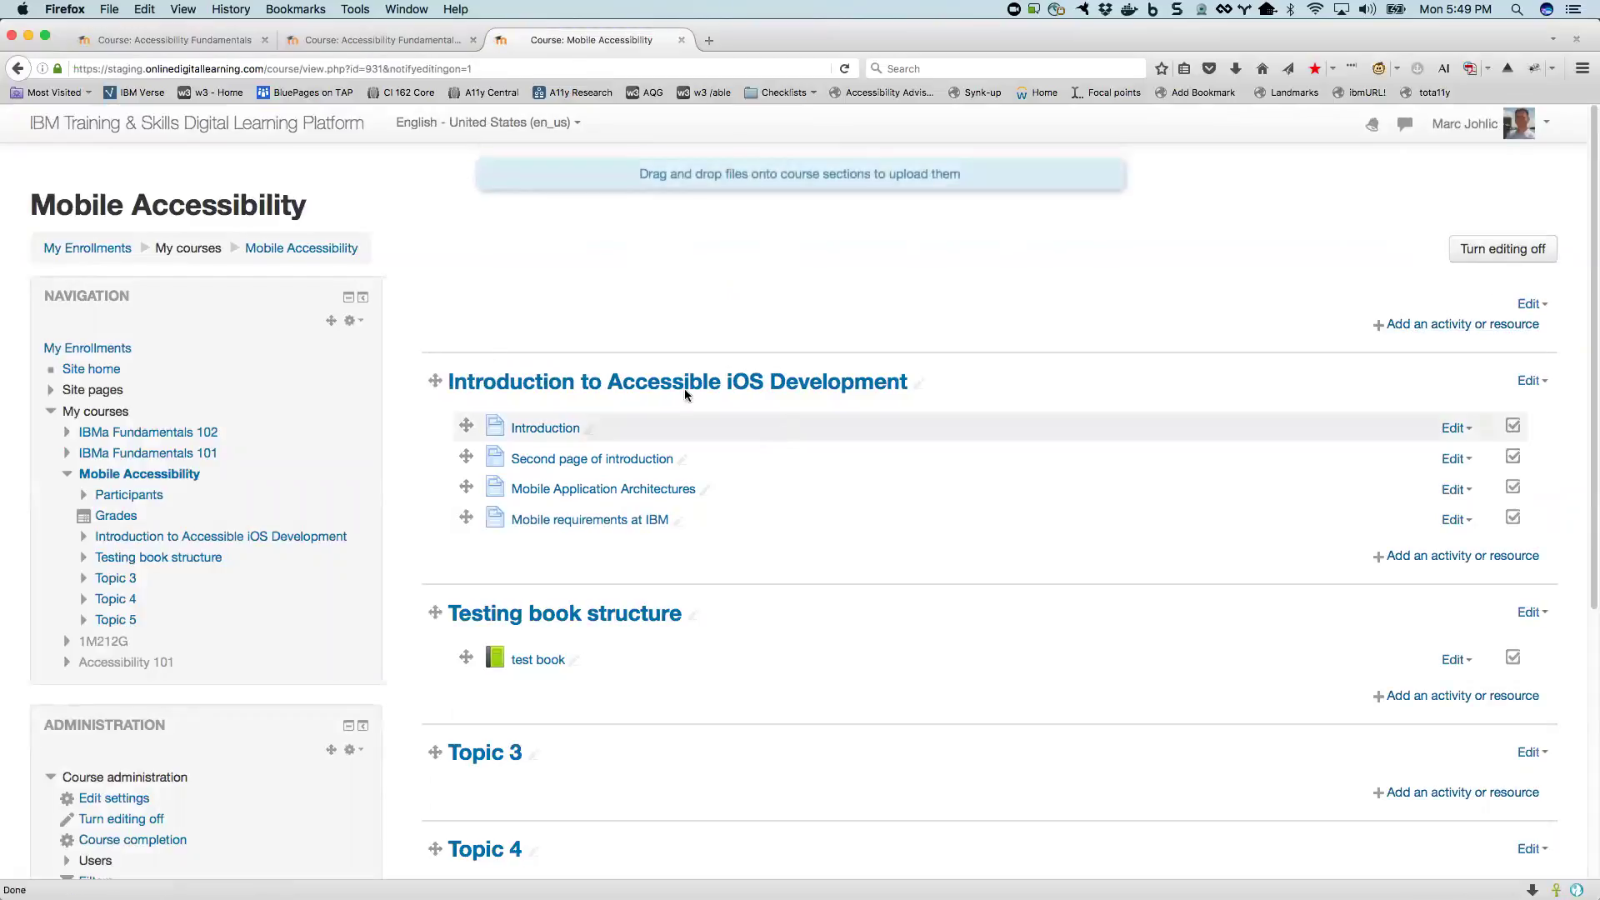
{"action": "scroll", "coordinate": [428, 353], "scroll_direction": "down", "scroll_amount": 5}
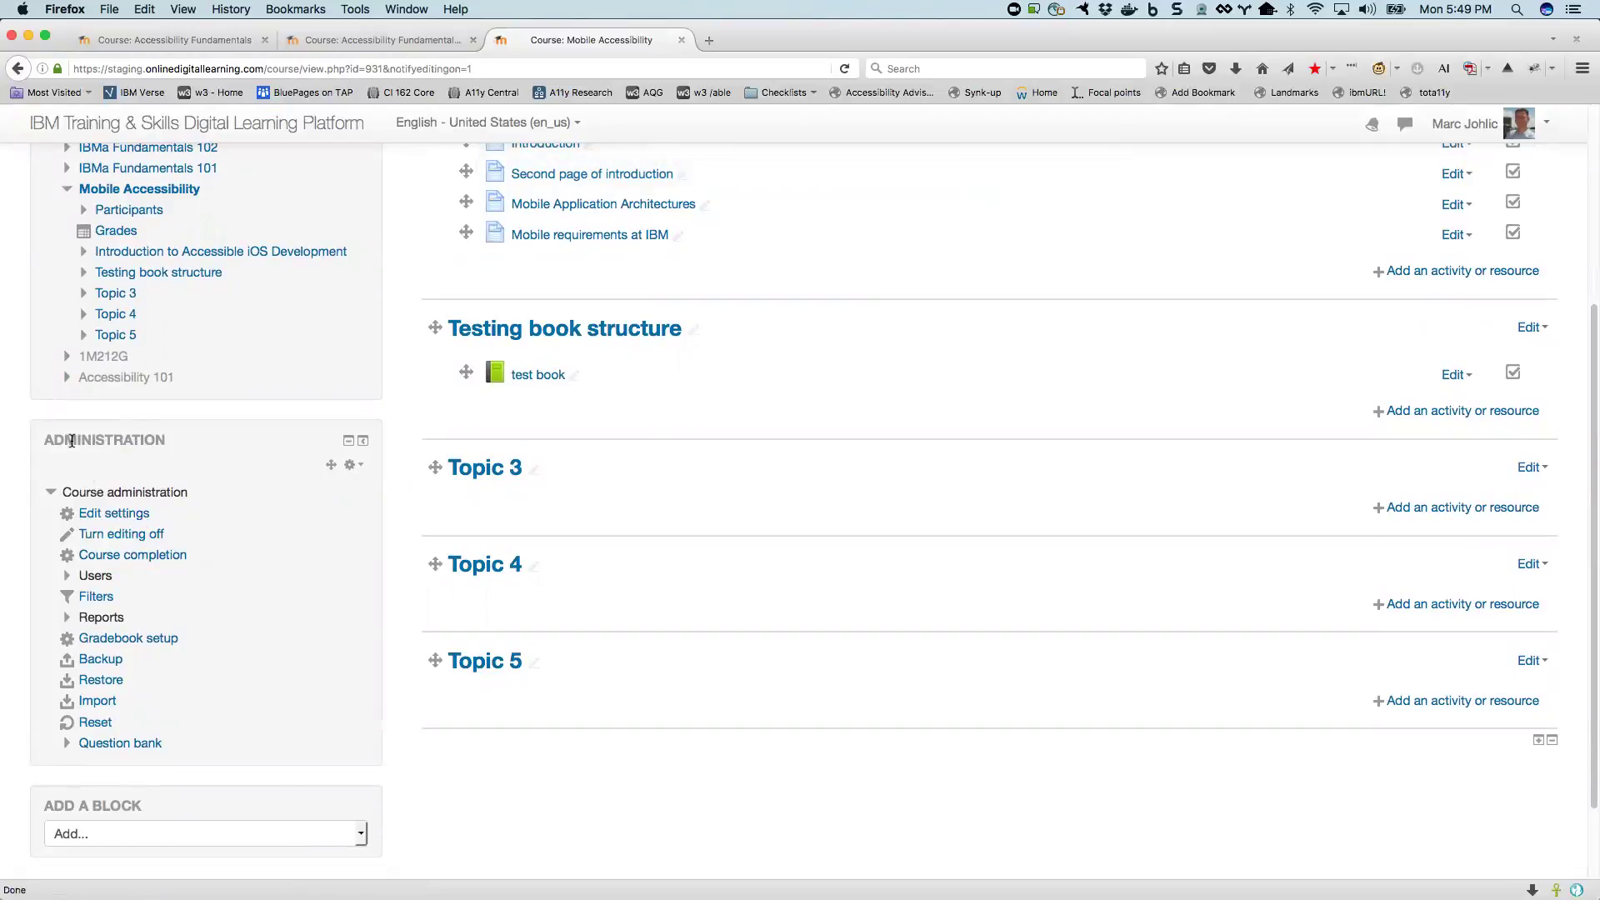
{"action": "scroll", "coordinate": [158, 480], "scroll_direction": "down", "scroll_amount": 3}
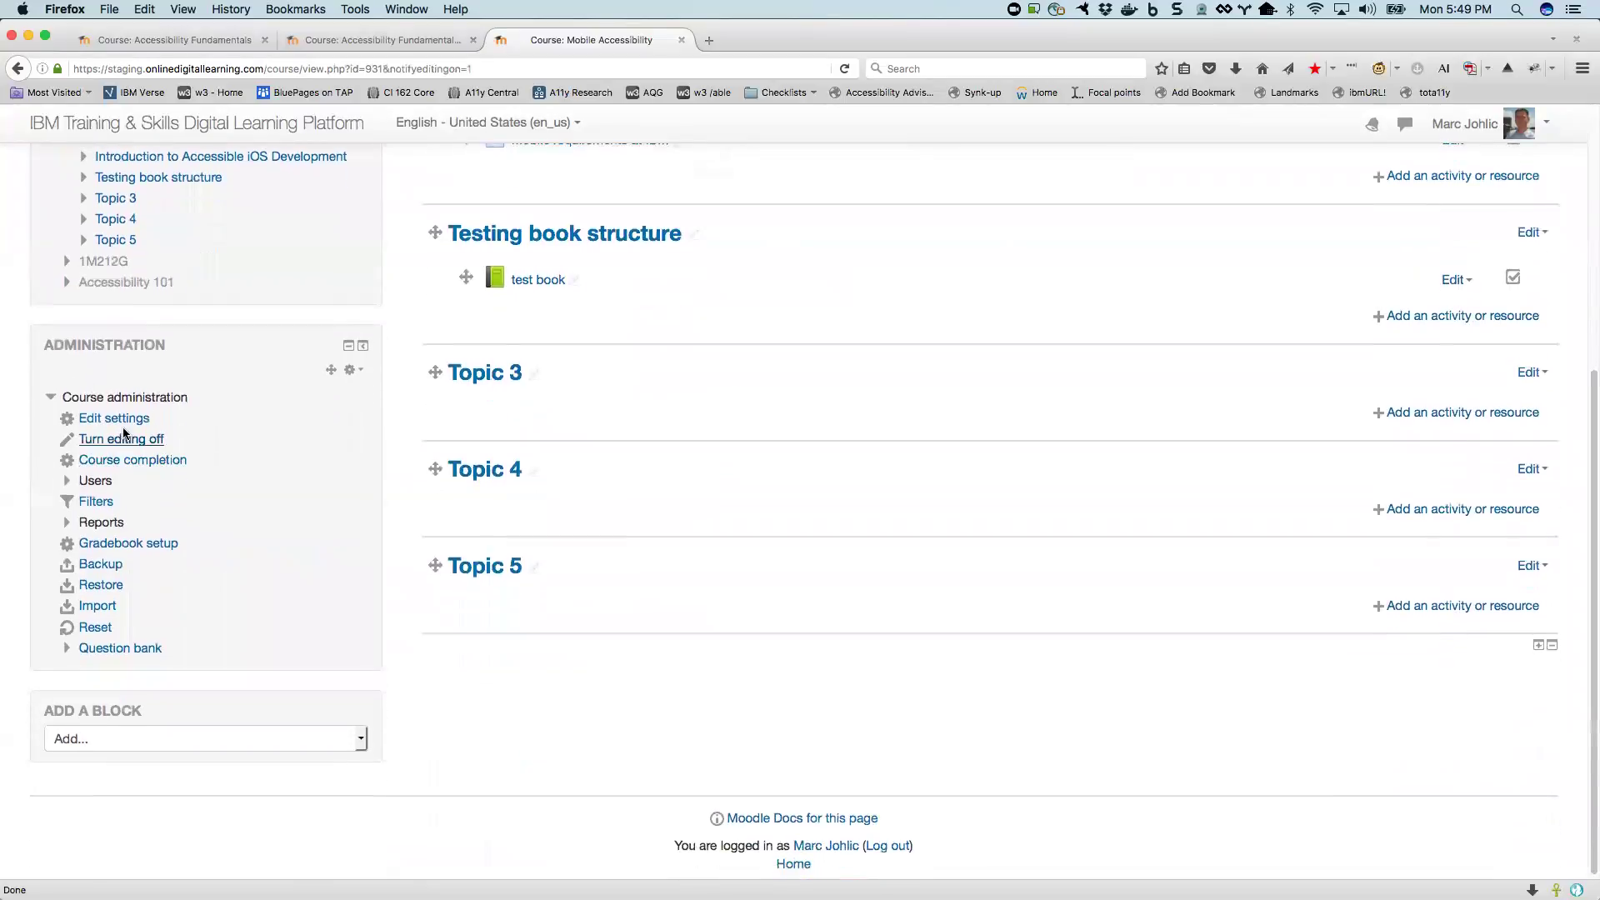
Step: Open the Mobile Accessibility course settings, look through the form's sections, and cancel it
{"action": "left_click", "coordinate": [117, 419]}
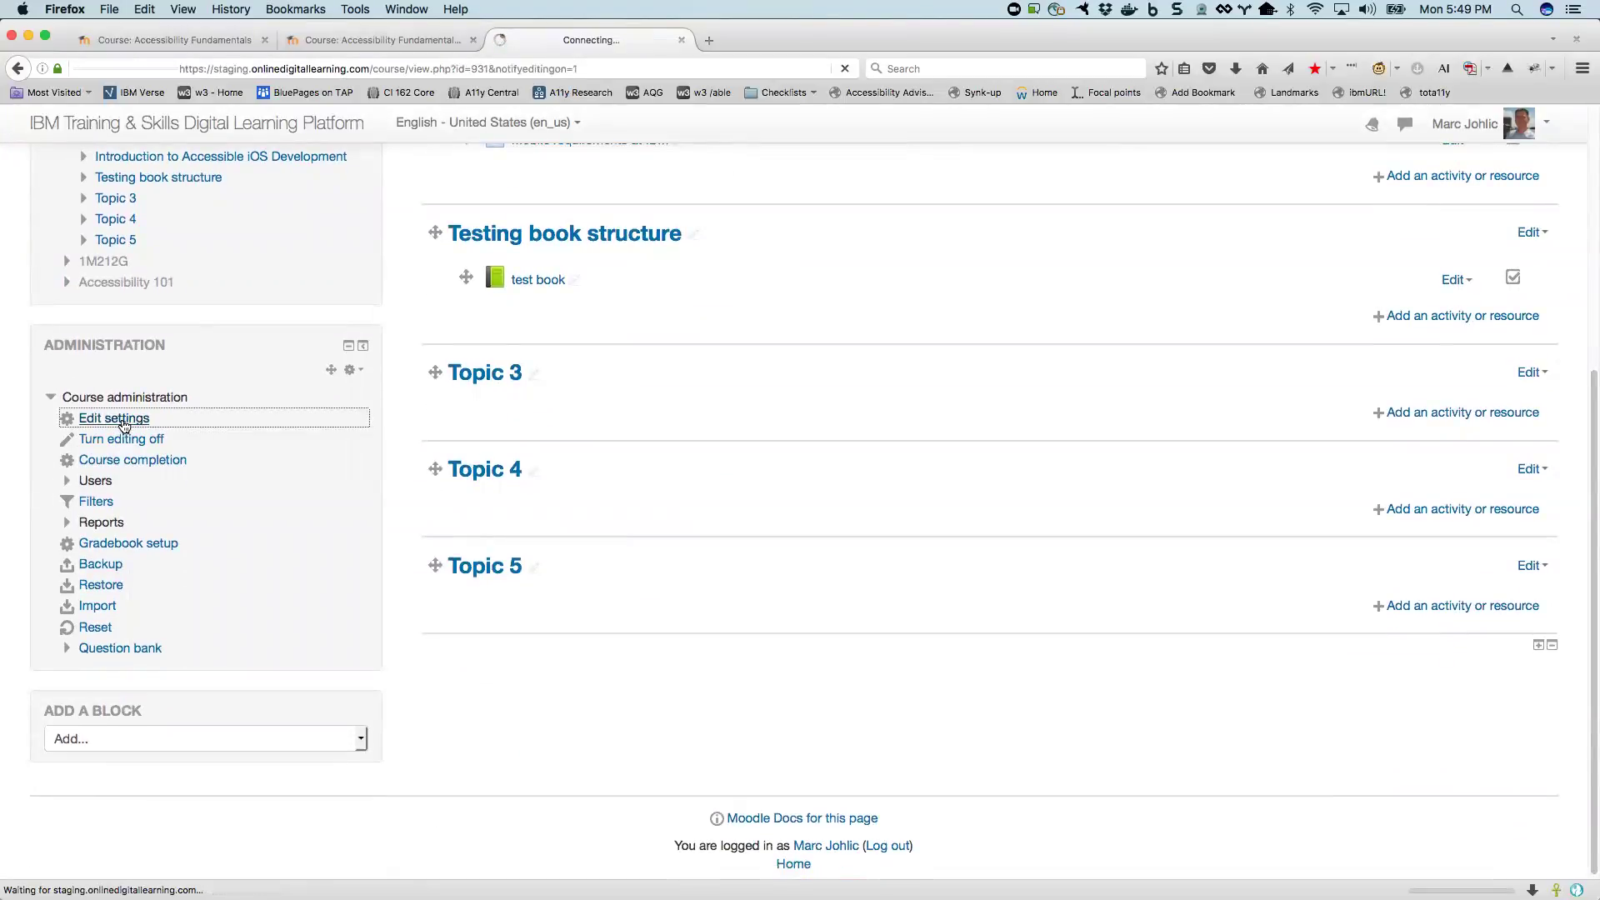
{"action": "scroll", "coordinate": [796, 451], "scroll_direction": "down", "scroll_amount": 6}
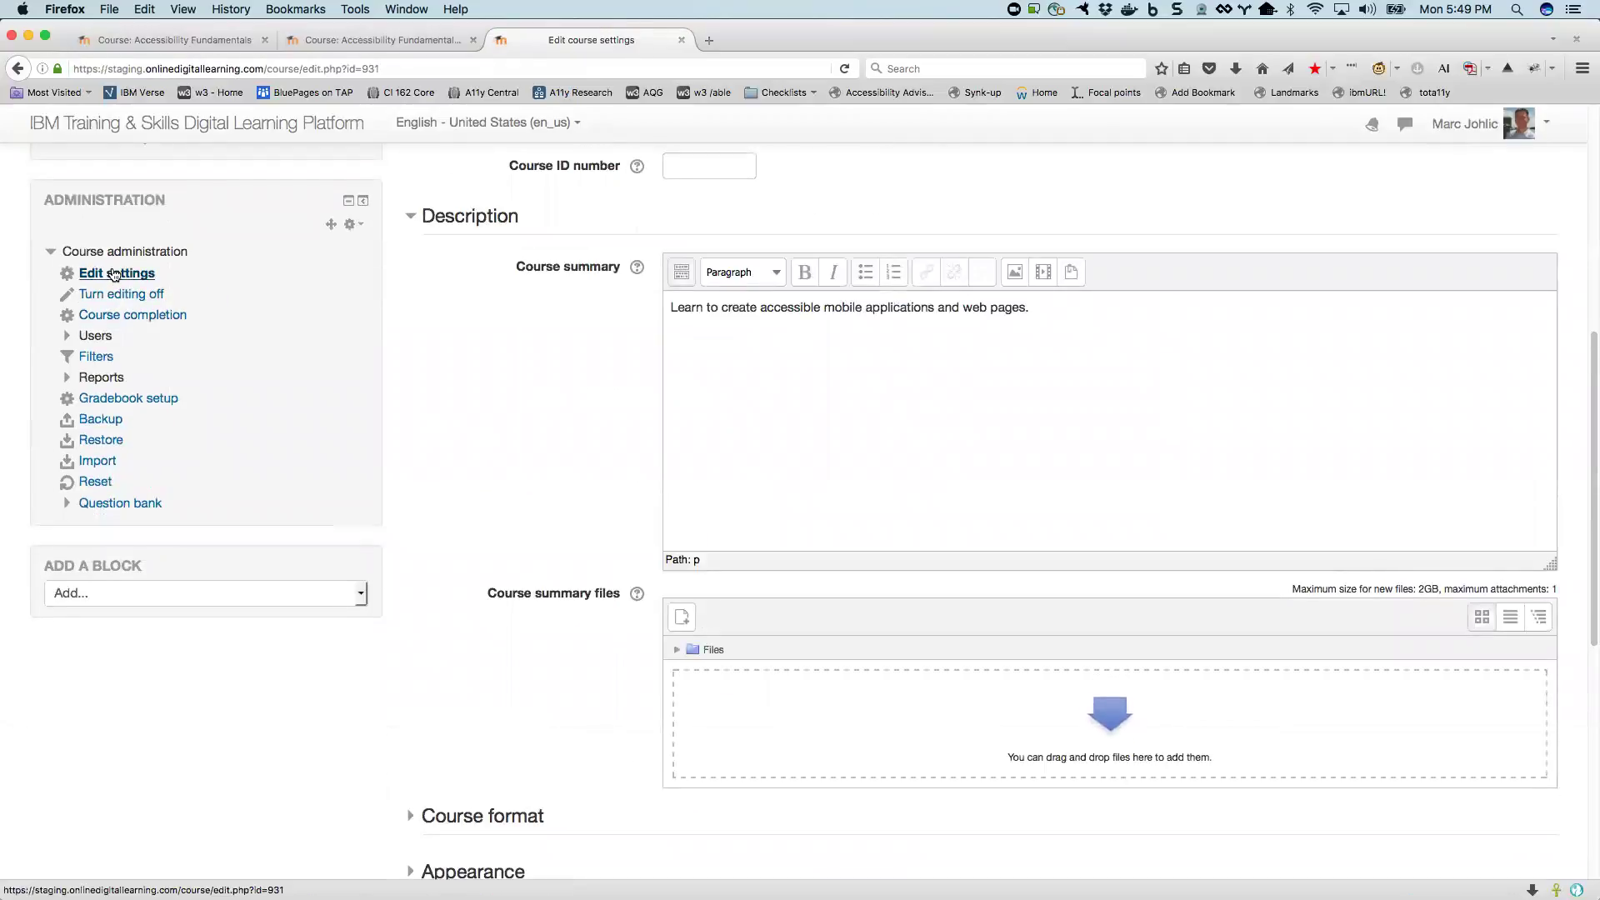
{"action": "scroll", "coordinate": [672, 692], "scroll_direction": "down", "scroll_amount": 5}
{"action": "left_click", "coordinate": [827, 760]}
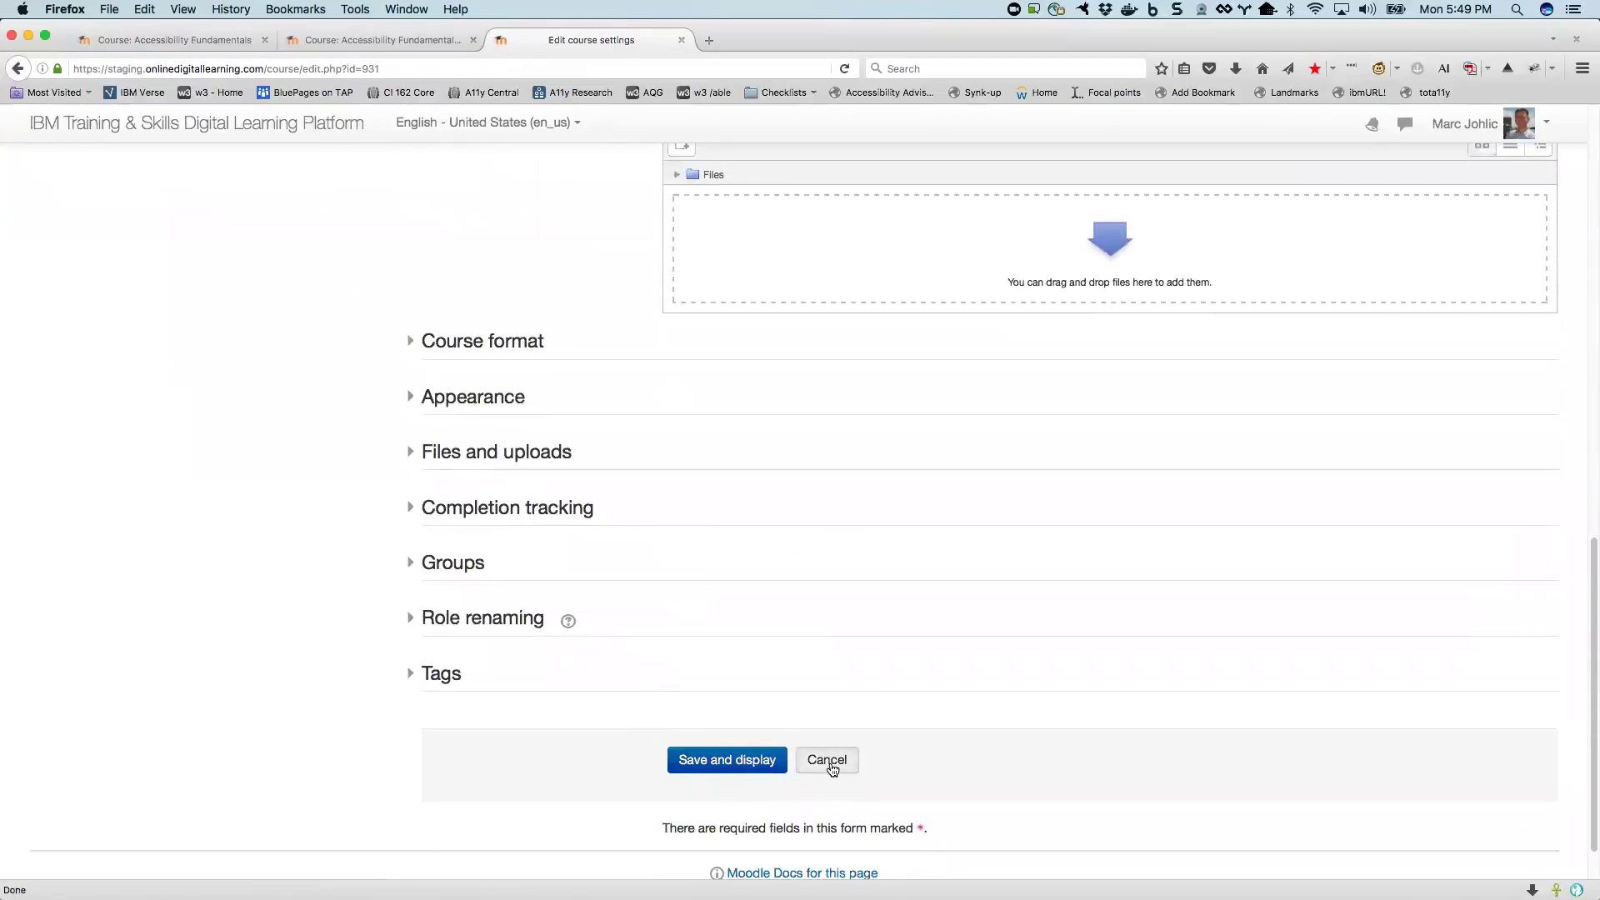
Step: Expand the Users options in the Mobile Accessibility course administration and turn editing off
{"action": "scroll", "coordinate": [382, 521], "scroll_direction": "down", "scroll_amount": 2}
{"action": "scroll", "coordinate": [150, 702], "scroll_direction": "down", "scroll_amount": 2}
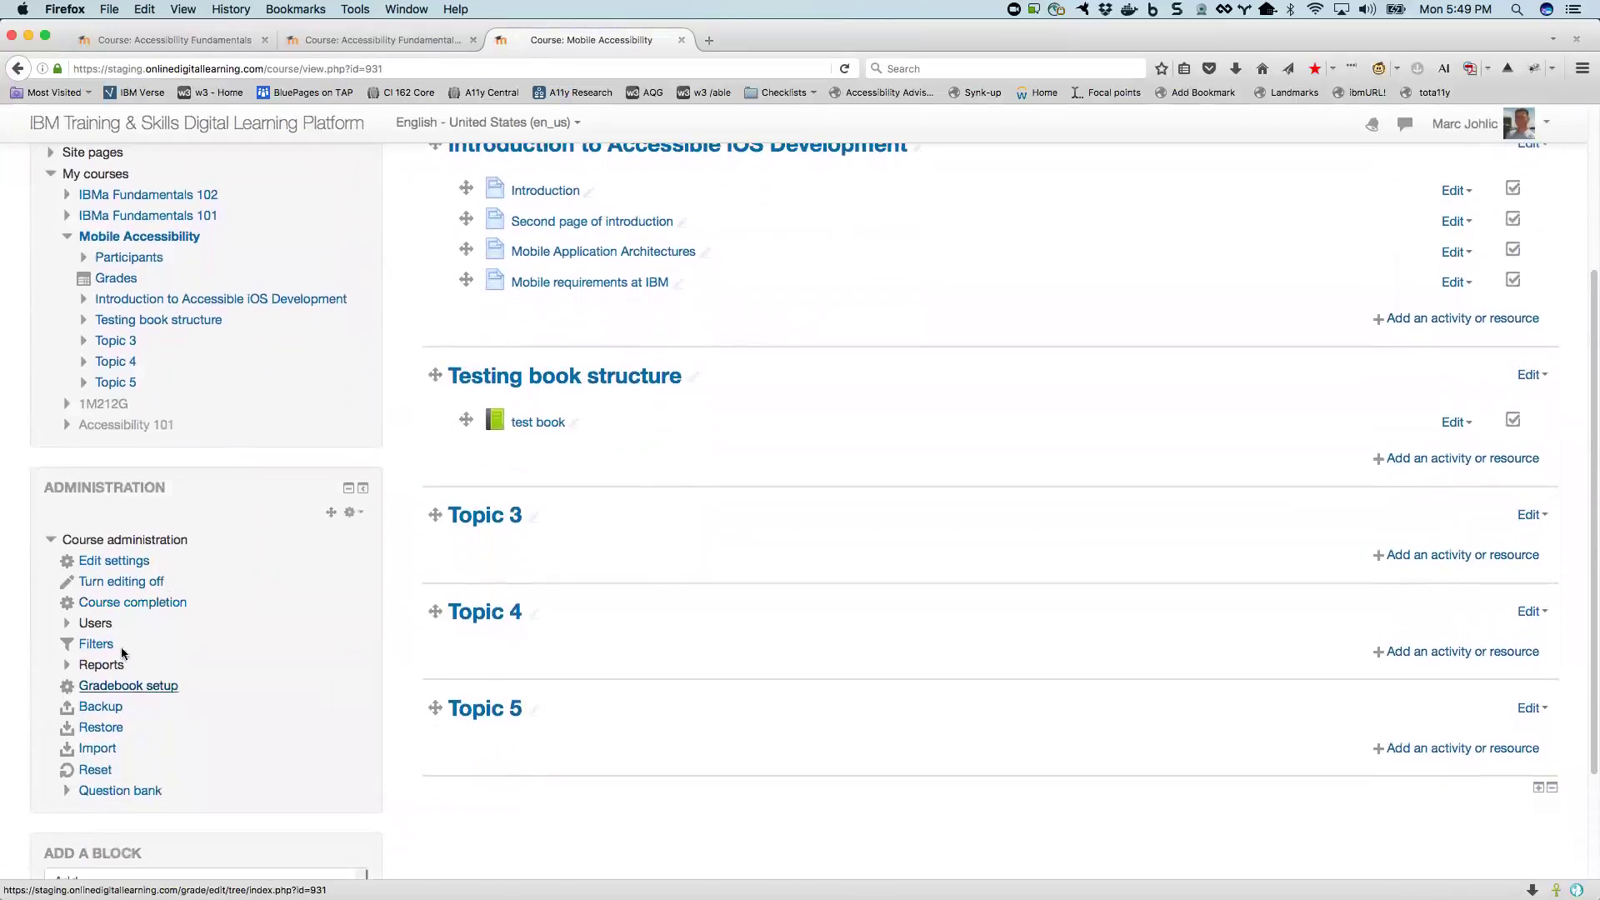
{"action": "left_click", "coordinate": [91, 625]}
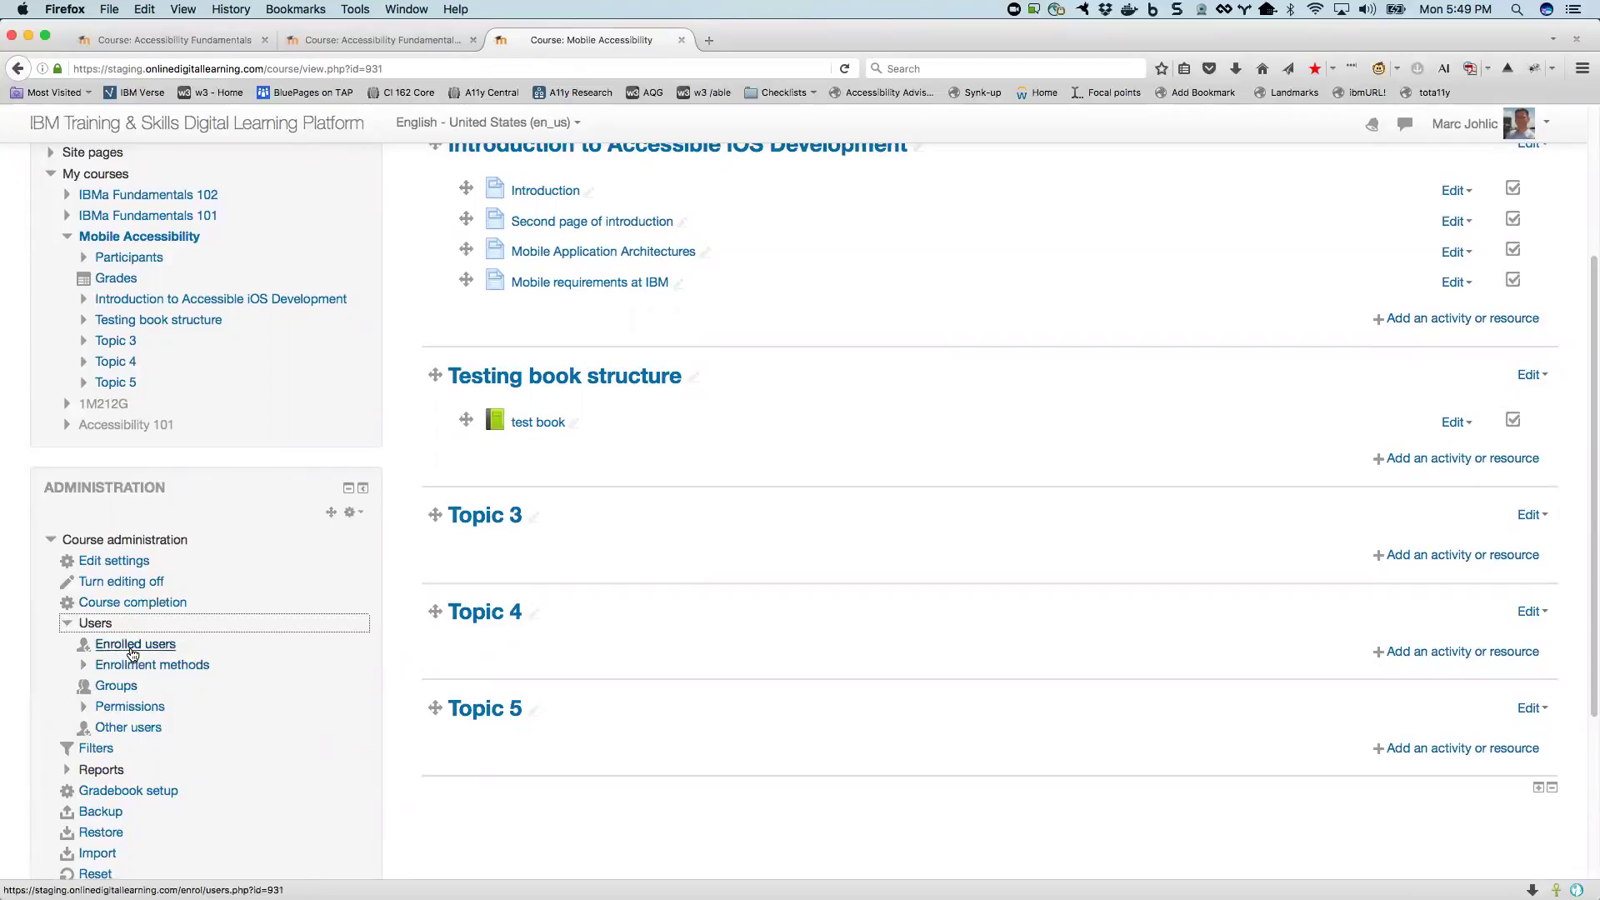
{"action": "left_click", "coordinate": [104, 583]}
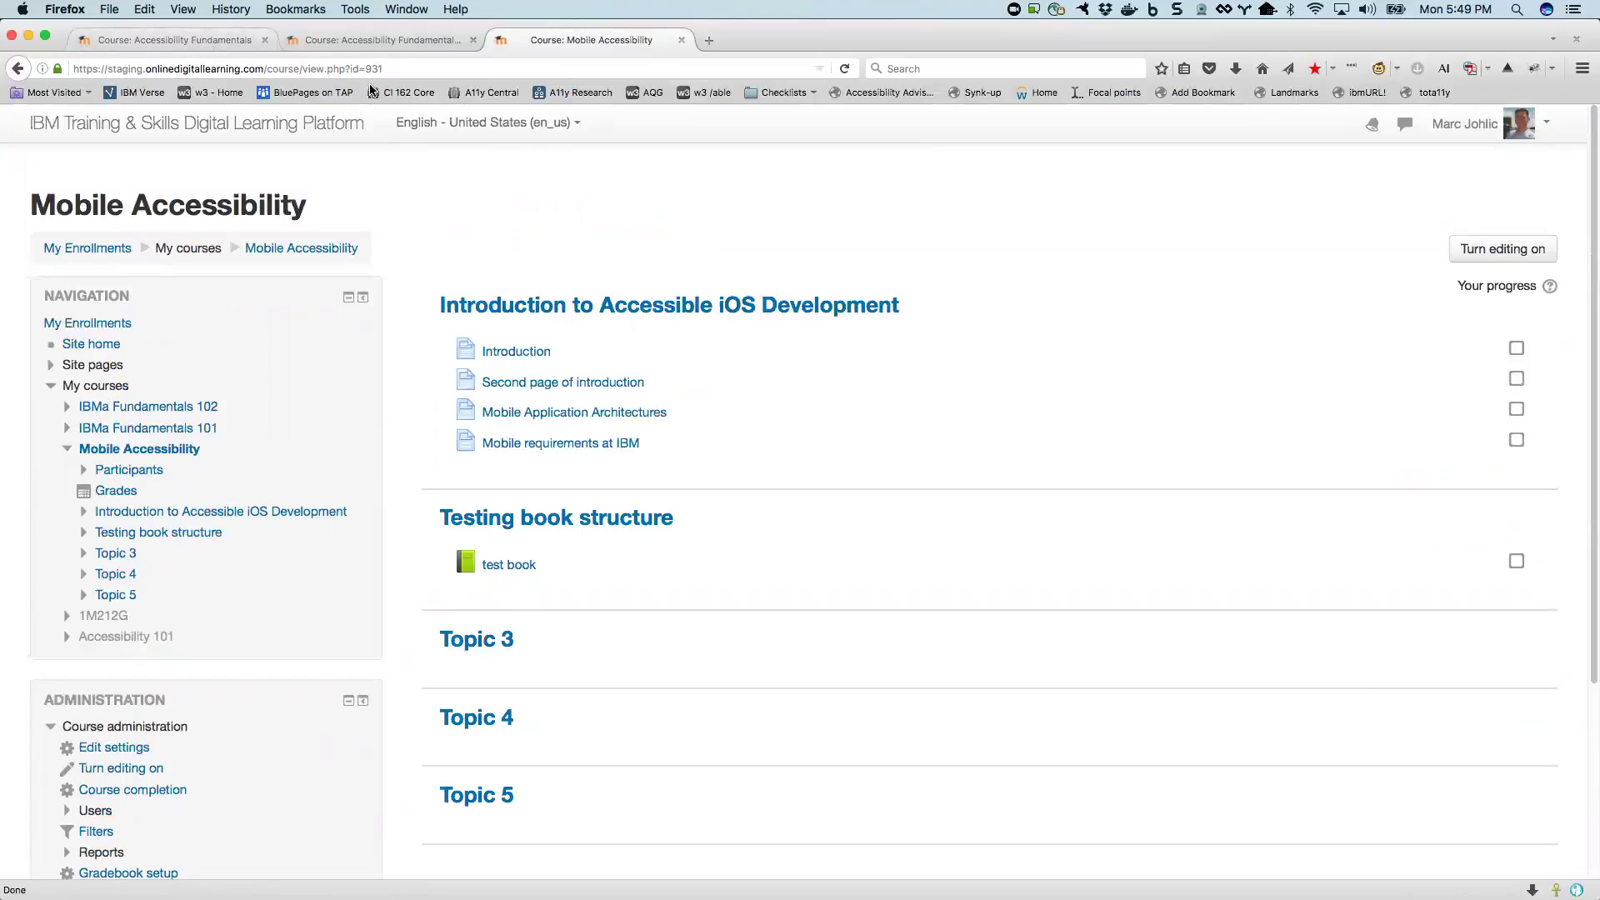
Step: From the Accessibility 101 course, go to My Enrollments and open the IBMa Fundamentals 102 course
{"action": "left_click", "coordinate": [98, 40]}
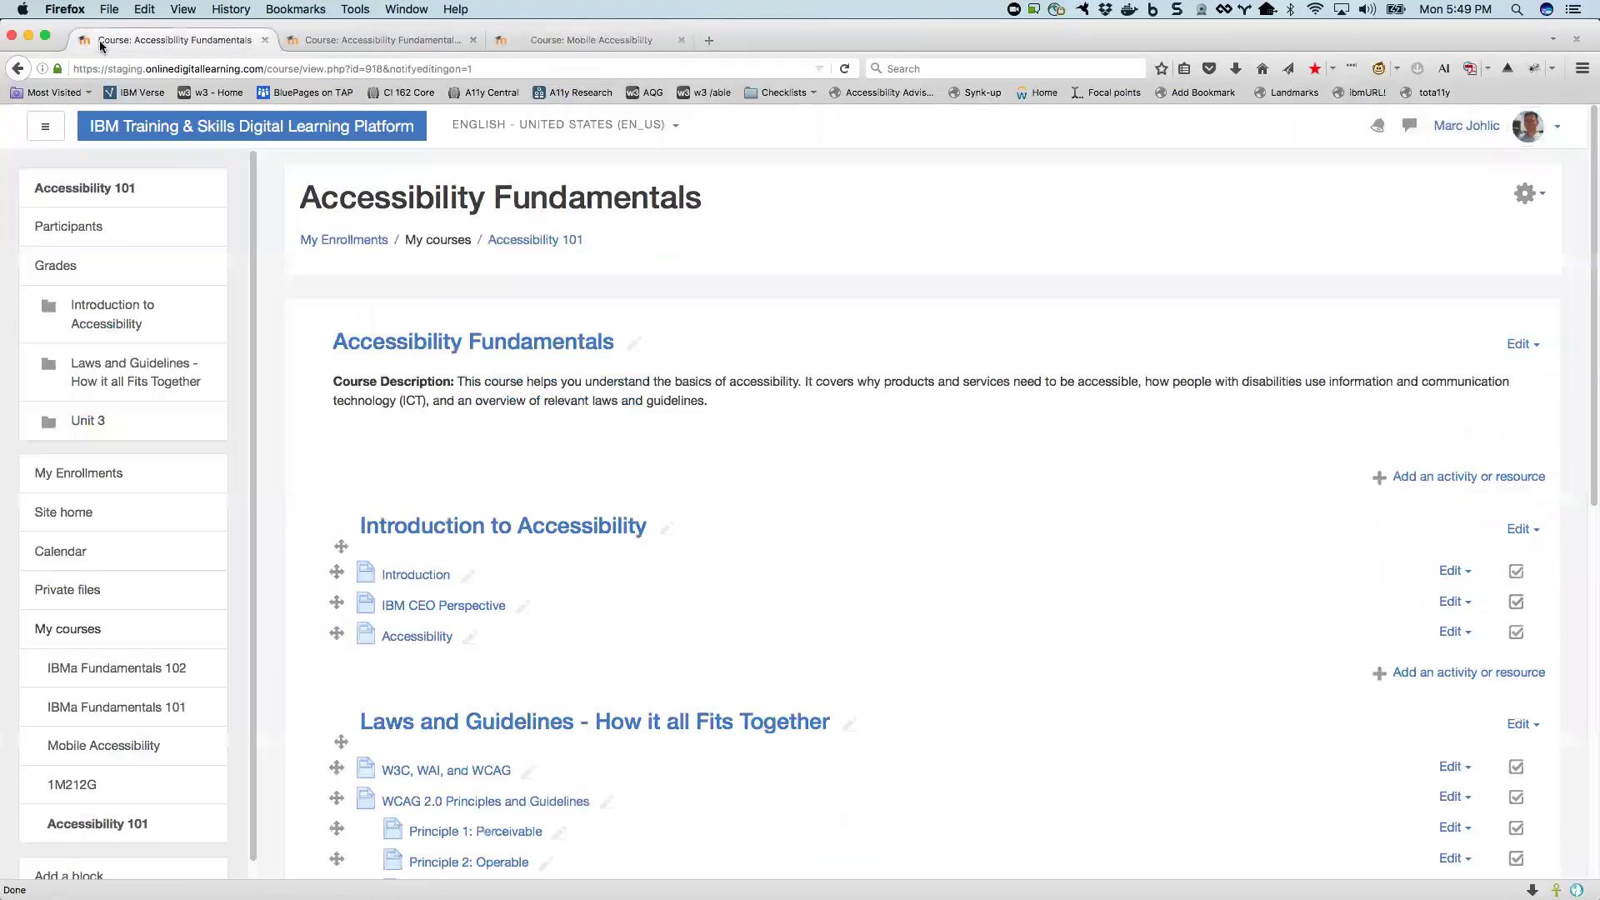
{"action": "left_click", "coordinate": [323, 243]}
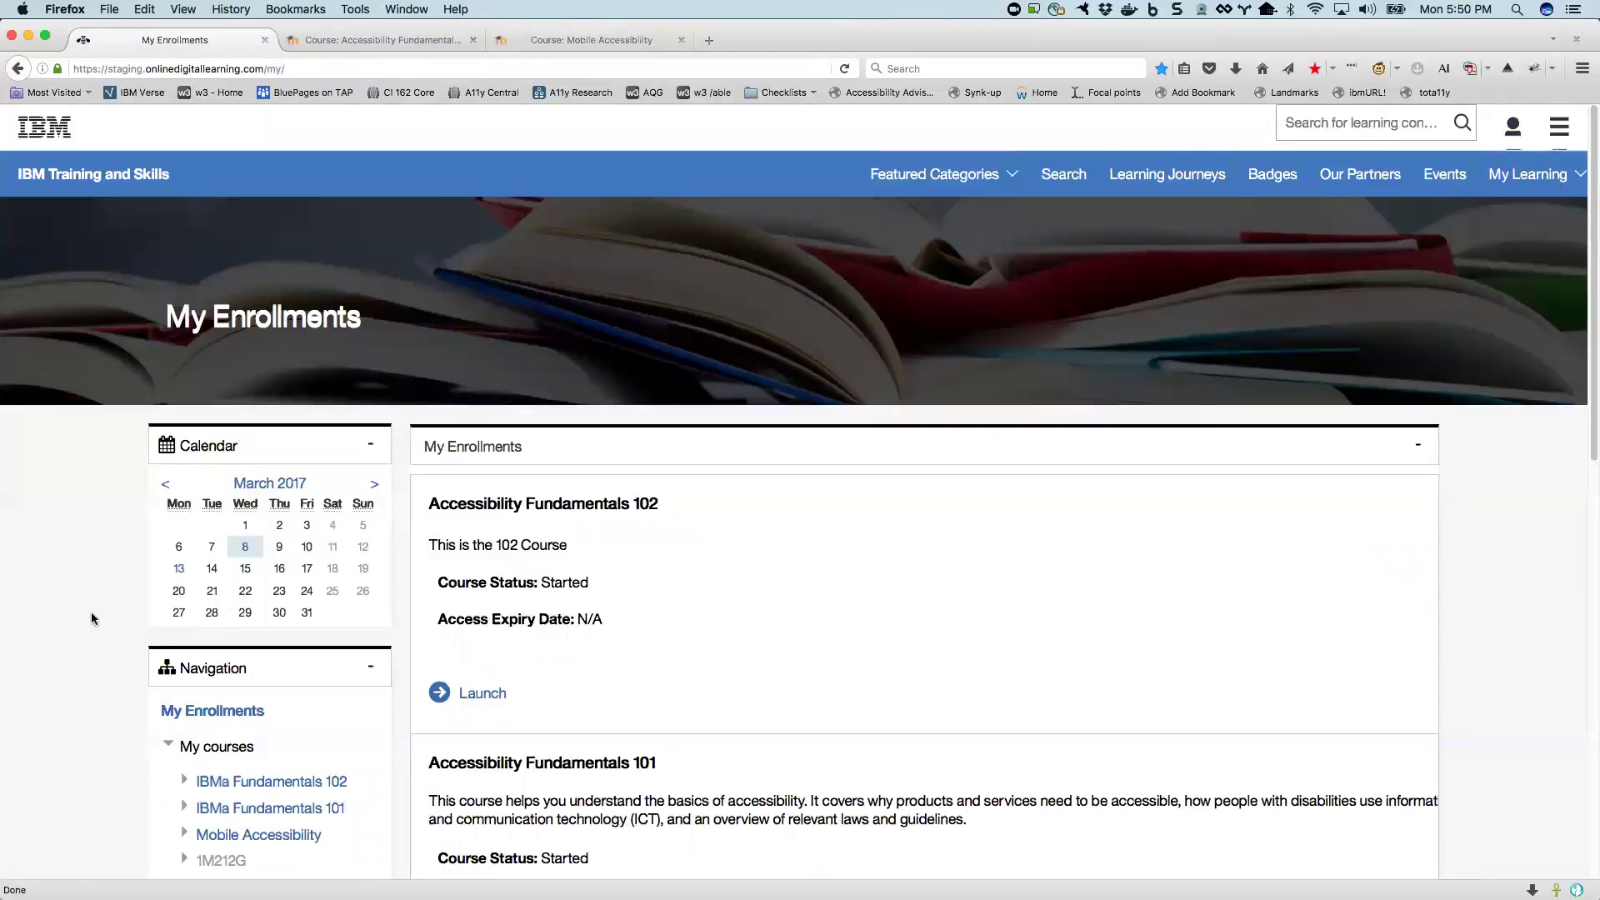
{"action": "scroll", "coordinate": [91, 618], "scroll_direction": "down", "scroll_amount": 5}
{"action": "scroll", "coordinate": [91, 618], "scroll_direction": "up", "scroll_amount": 2}
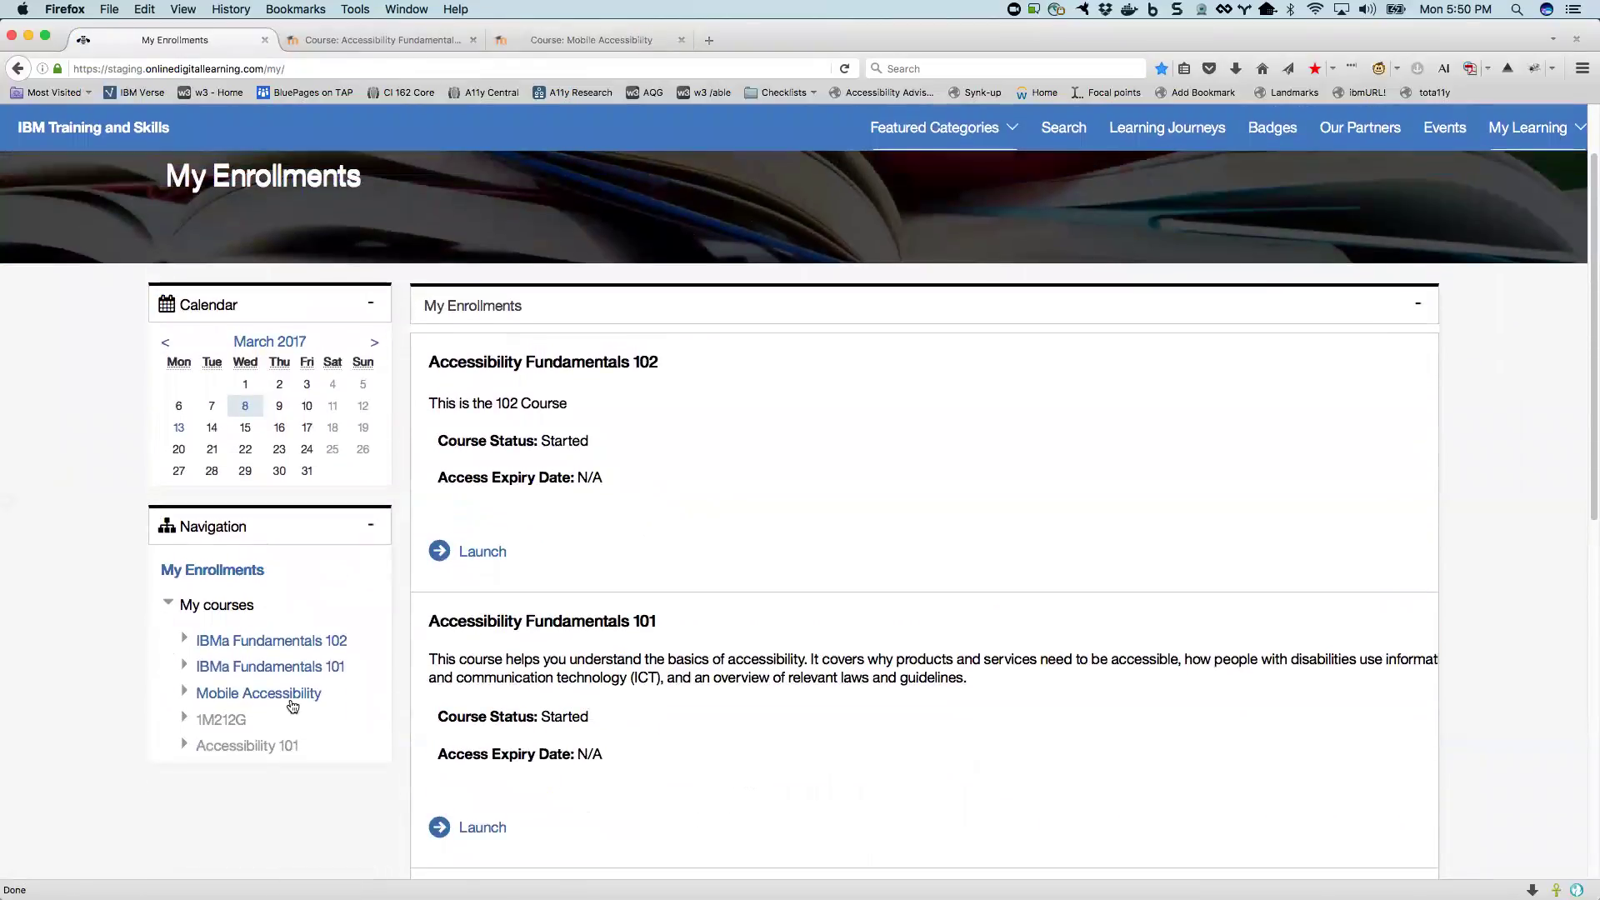
{"action": "left_click", "coordinate": [240, 641]}
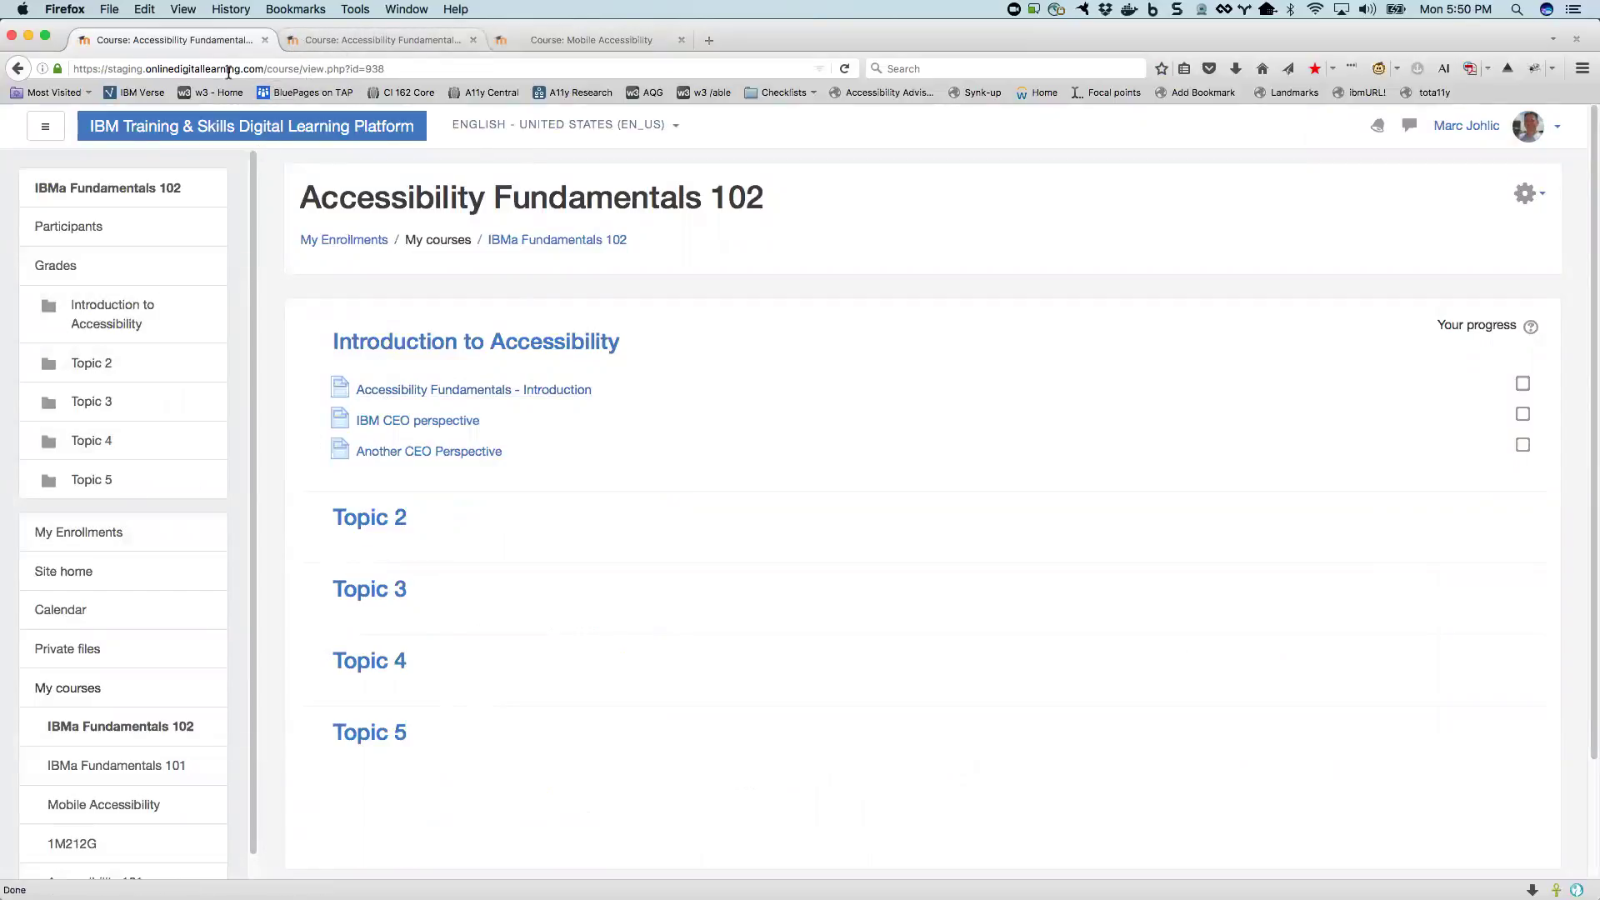
Step: Check the account menu in the IBMa Fundamentals 102 course and open its full Course administration page
{"action": "left_click", "coordinate": [1544, 130]}
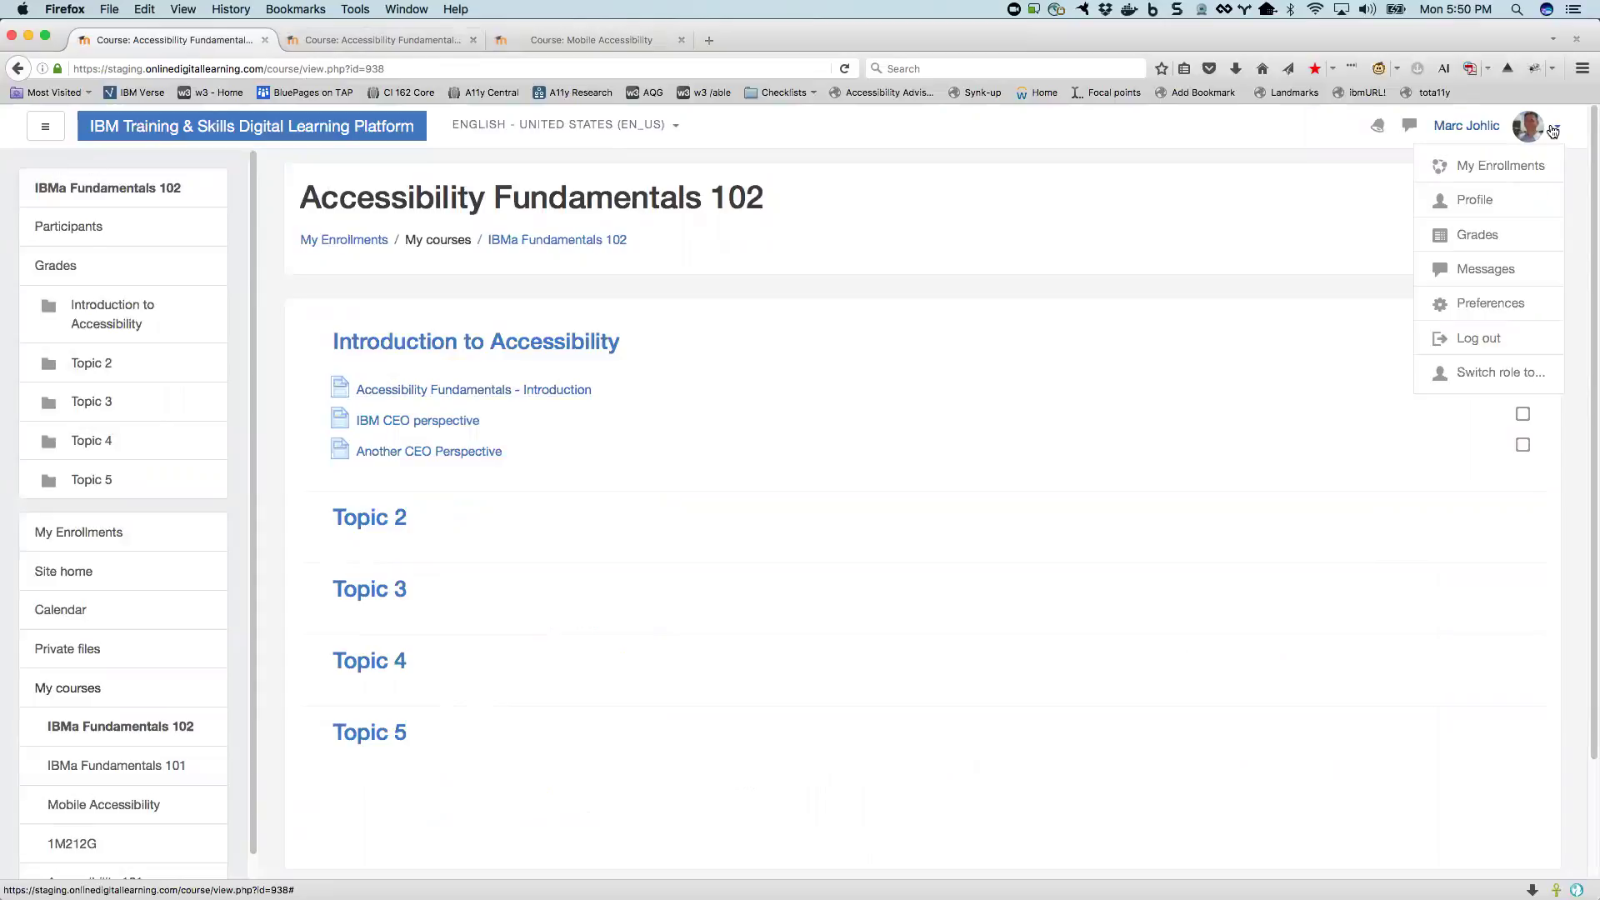
{"action": "left_click", "coordinate": [1296, 267]}
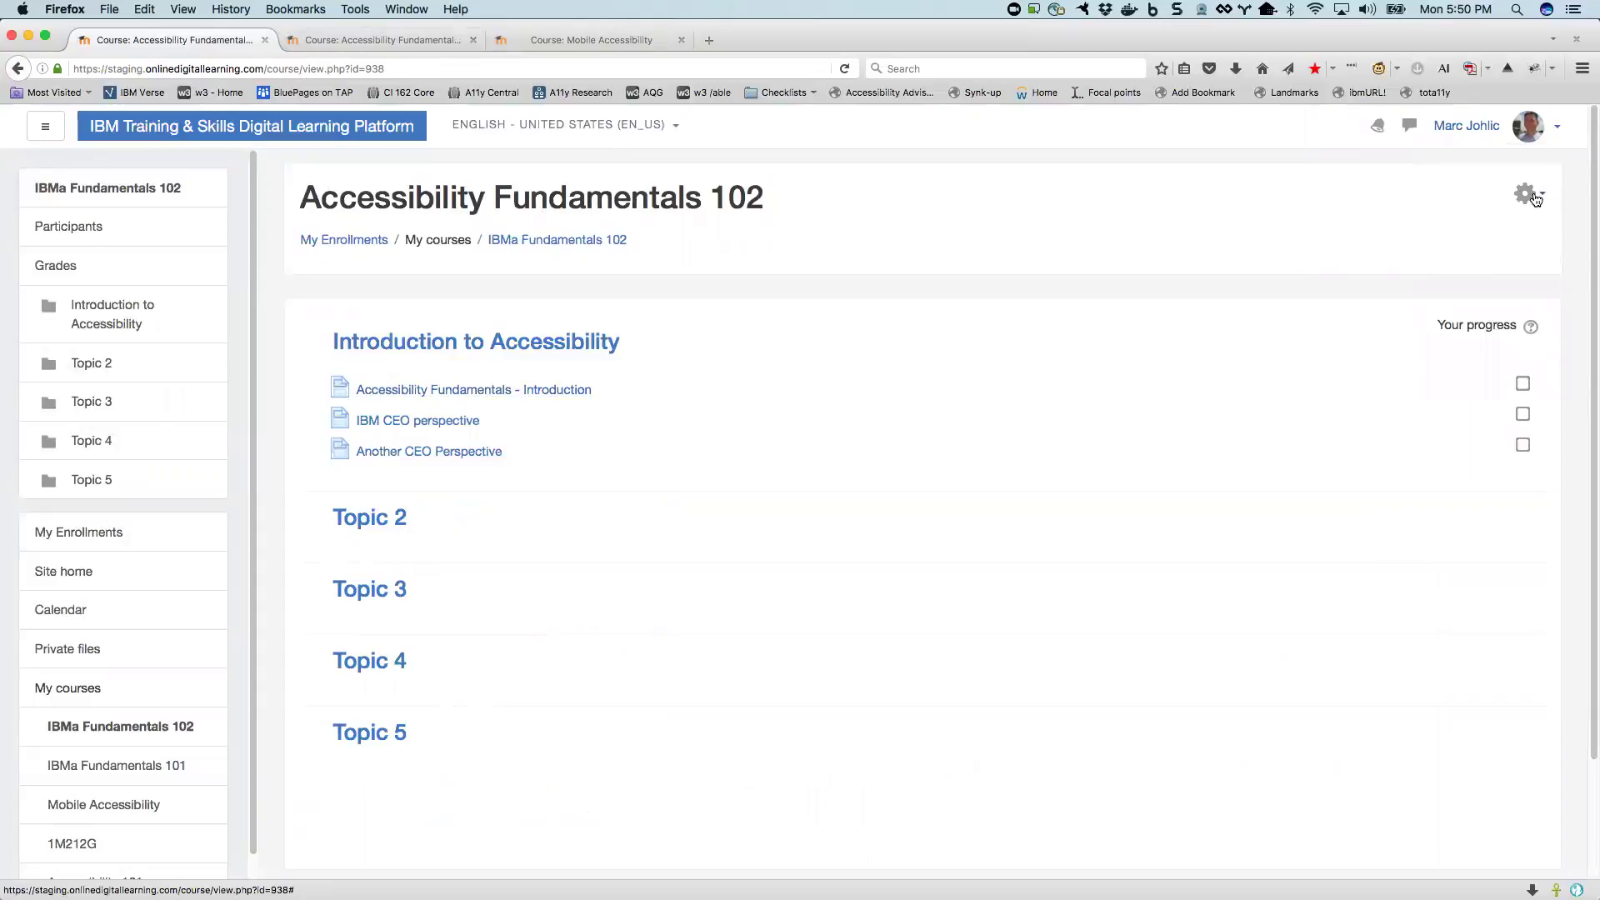
{"action": "left_click", "coordinate": [1543, 198]}
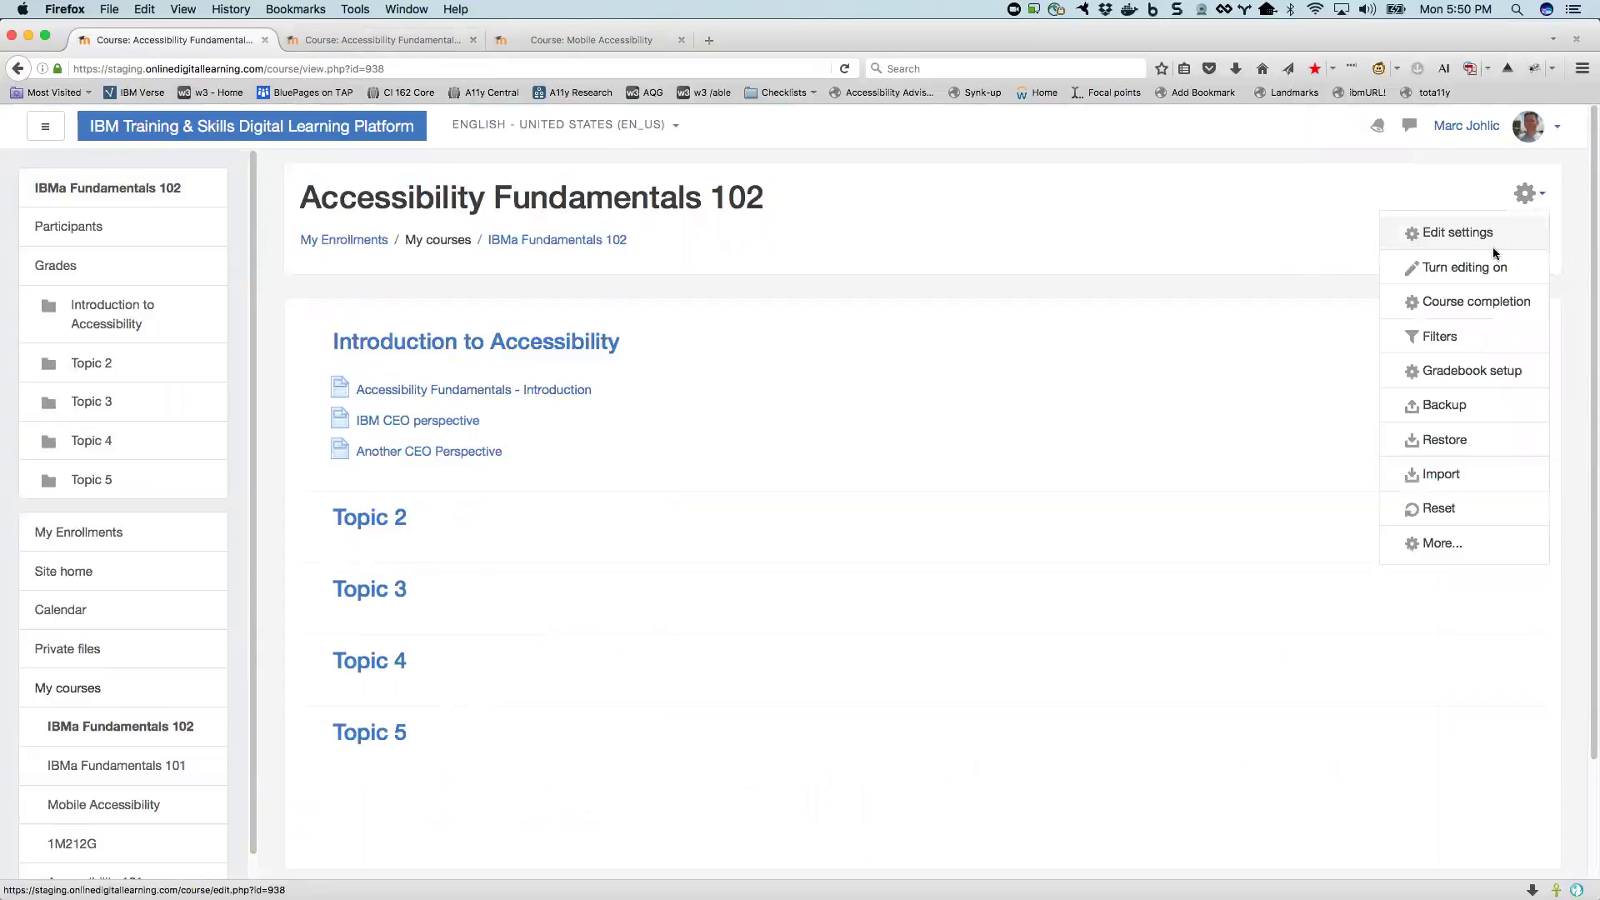
{"action": "left_click", "coordinate": [1439, 547]}
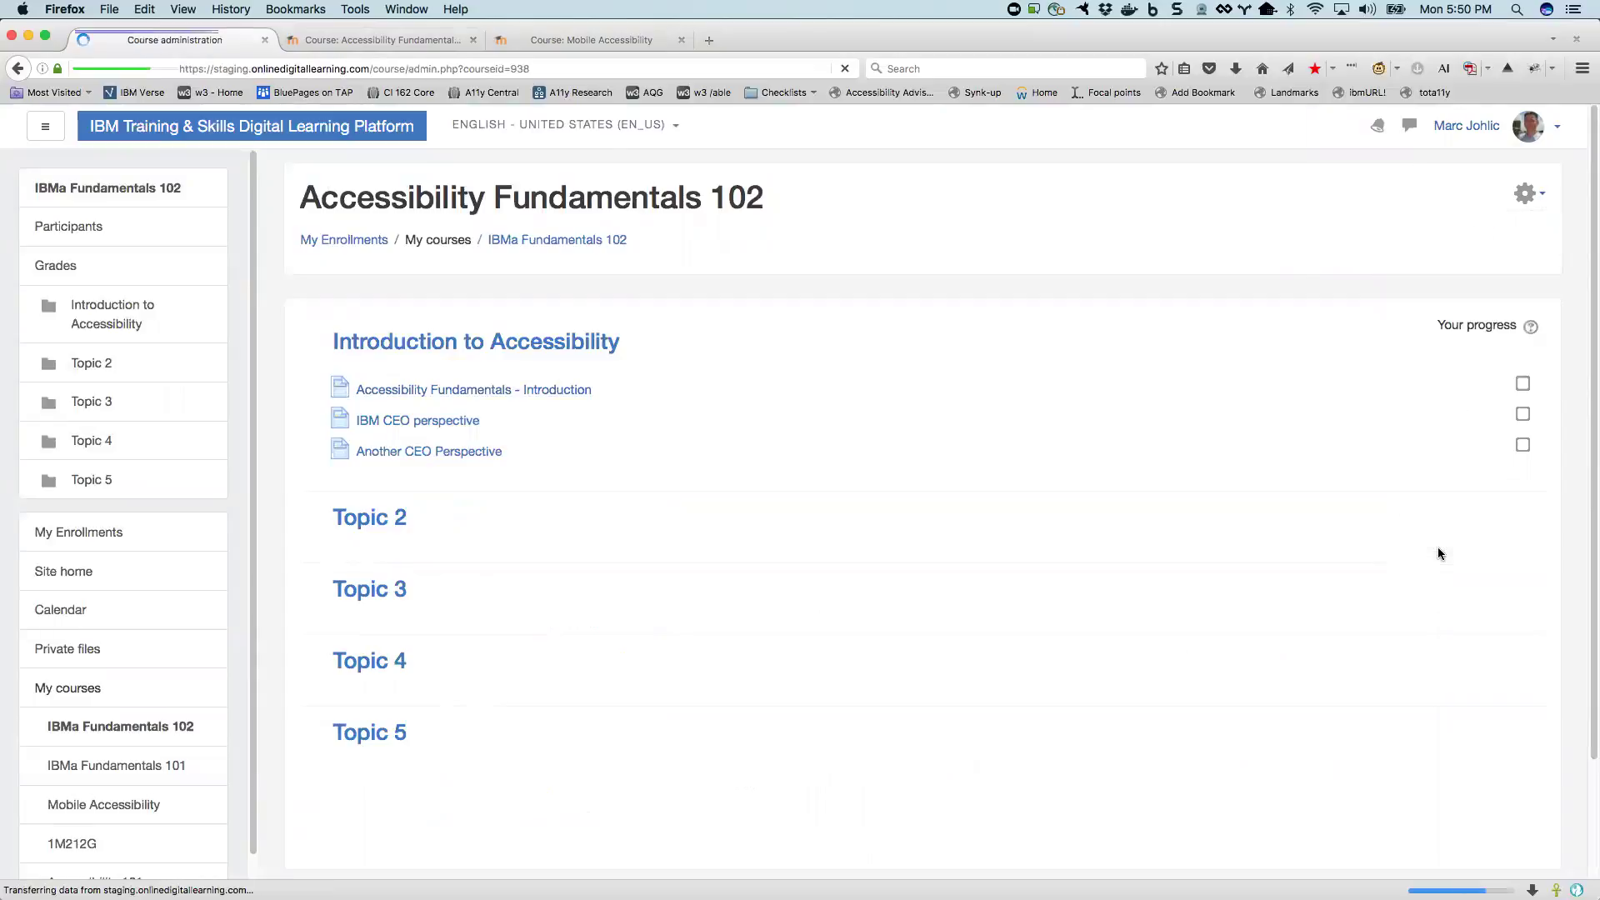
Step: Examine the general administration, report, question bank and user management options of IBMa Fundamentals 102, then recheck the account menu
{"action": "scroll", "coordinate": [906, 618], "scroll_direction": "down", "scroll_amount": 2}
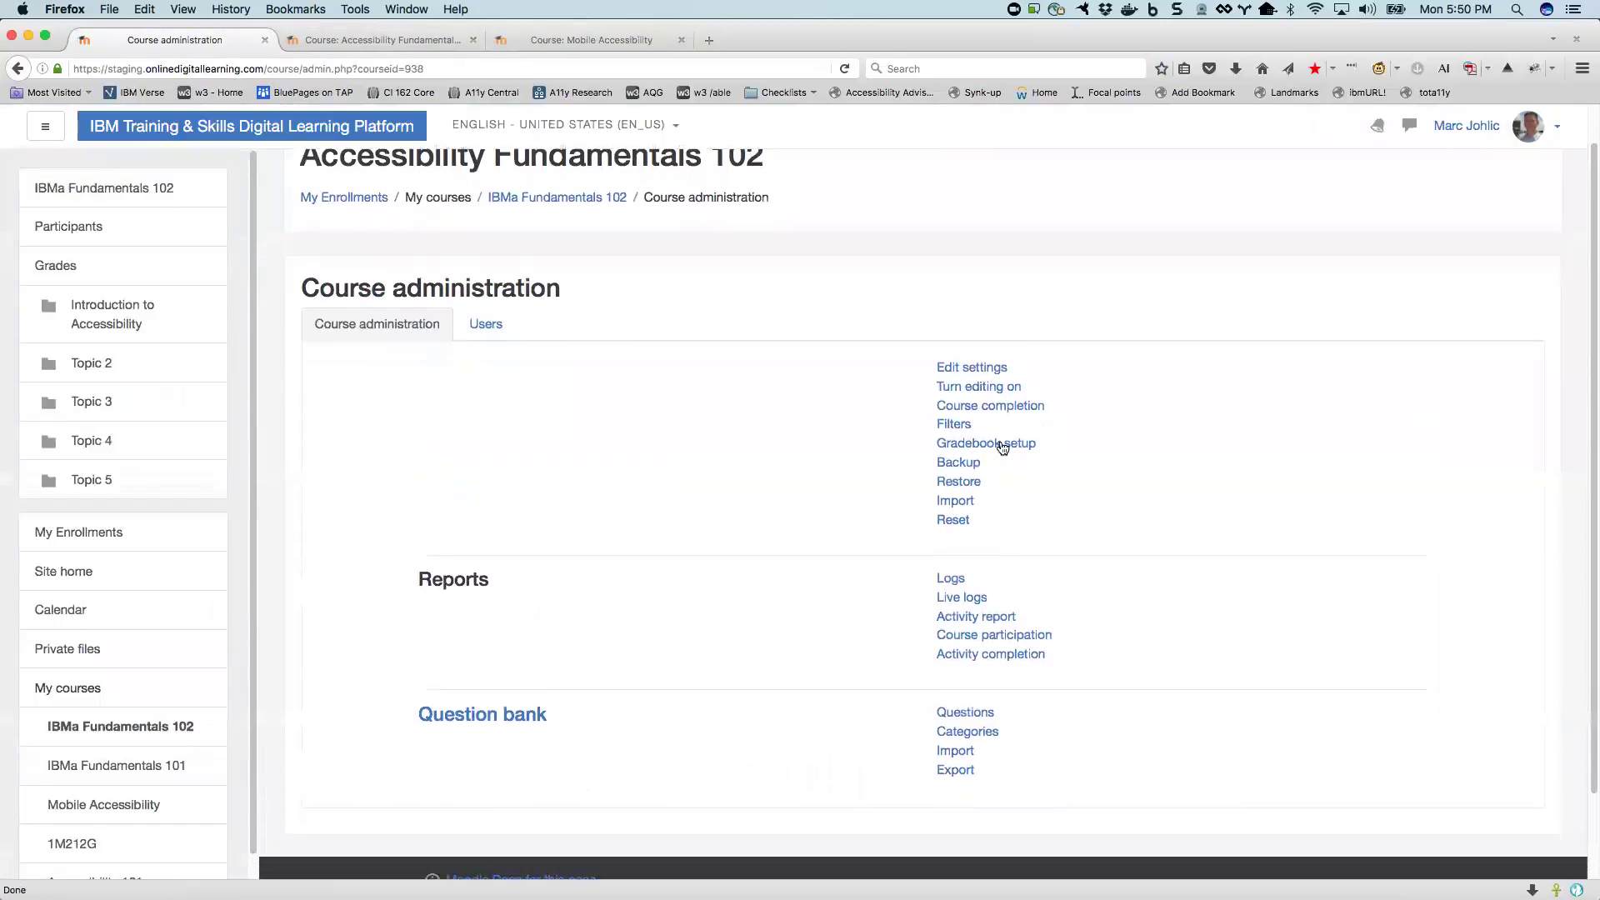
{"action": "scroll", "coordinate": [922, 648], "scroll_direction": "down", "scroll_amount": 1}
{"action": "scroll", "coordinate": [923, 647], "scroll_direction": "down", "scroll_amount": 2}
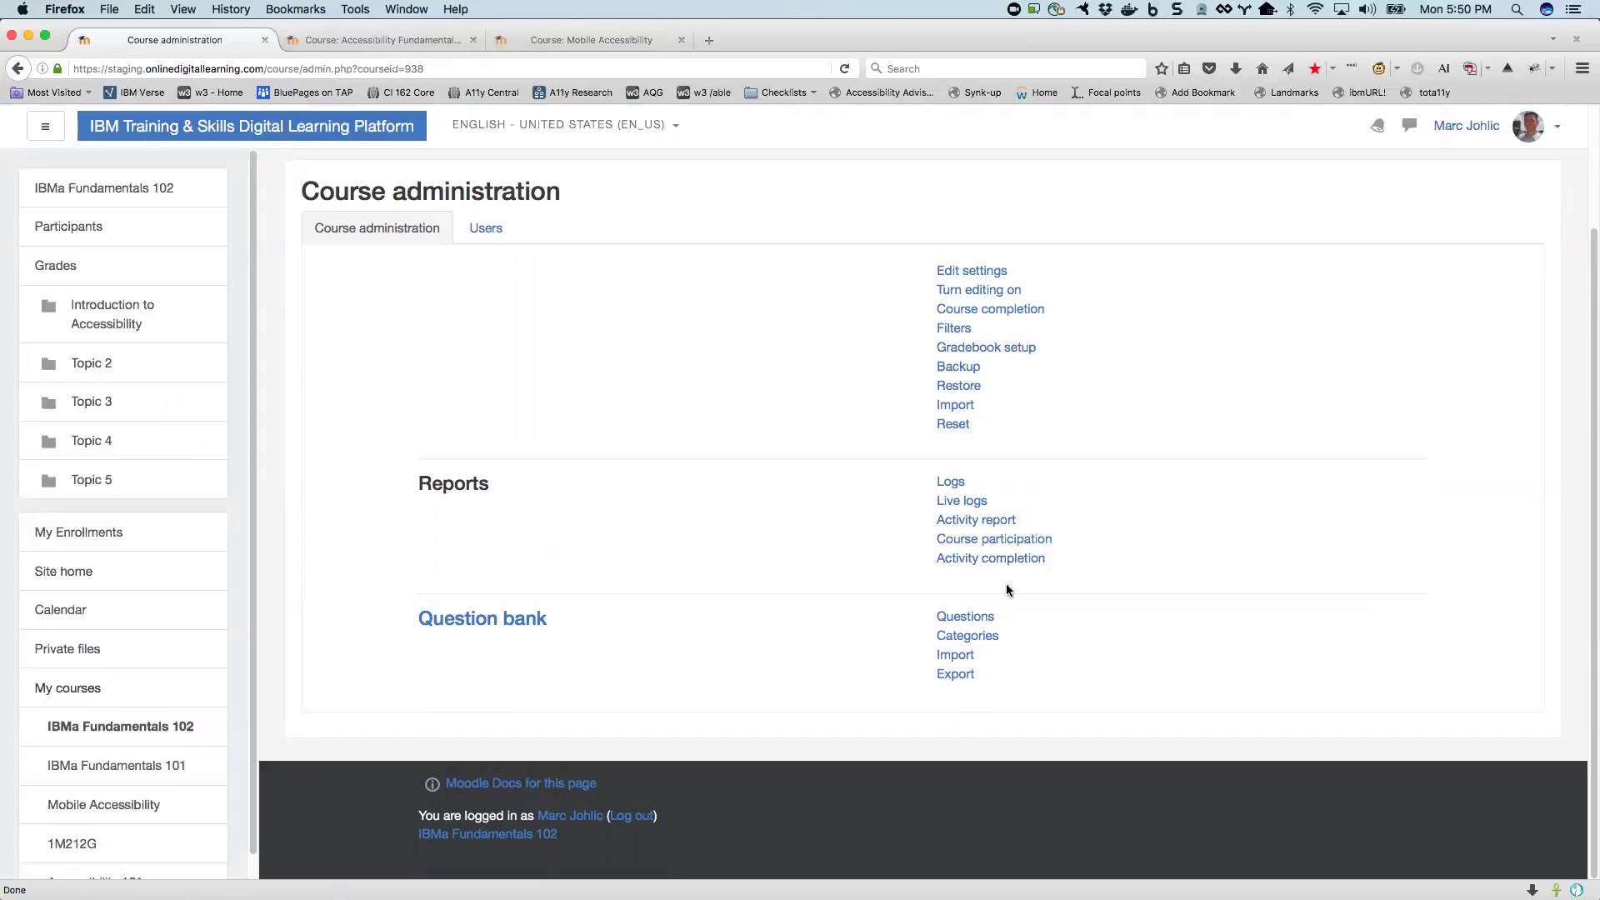
{"action": "scroll", "coordinate": [1038, 643], "scroll_direction": "up", "scroll_amount": 1}
{"action": "scroll", "coordinate": [1039, 649], "scroll_direction": "up", "scroll_amount": 3}
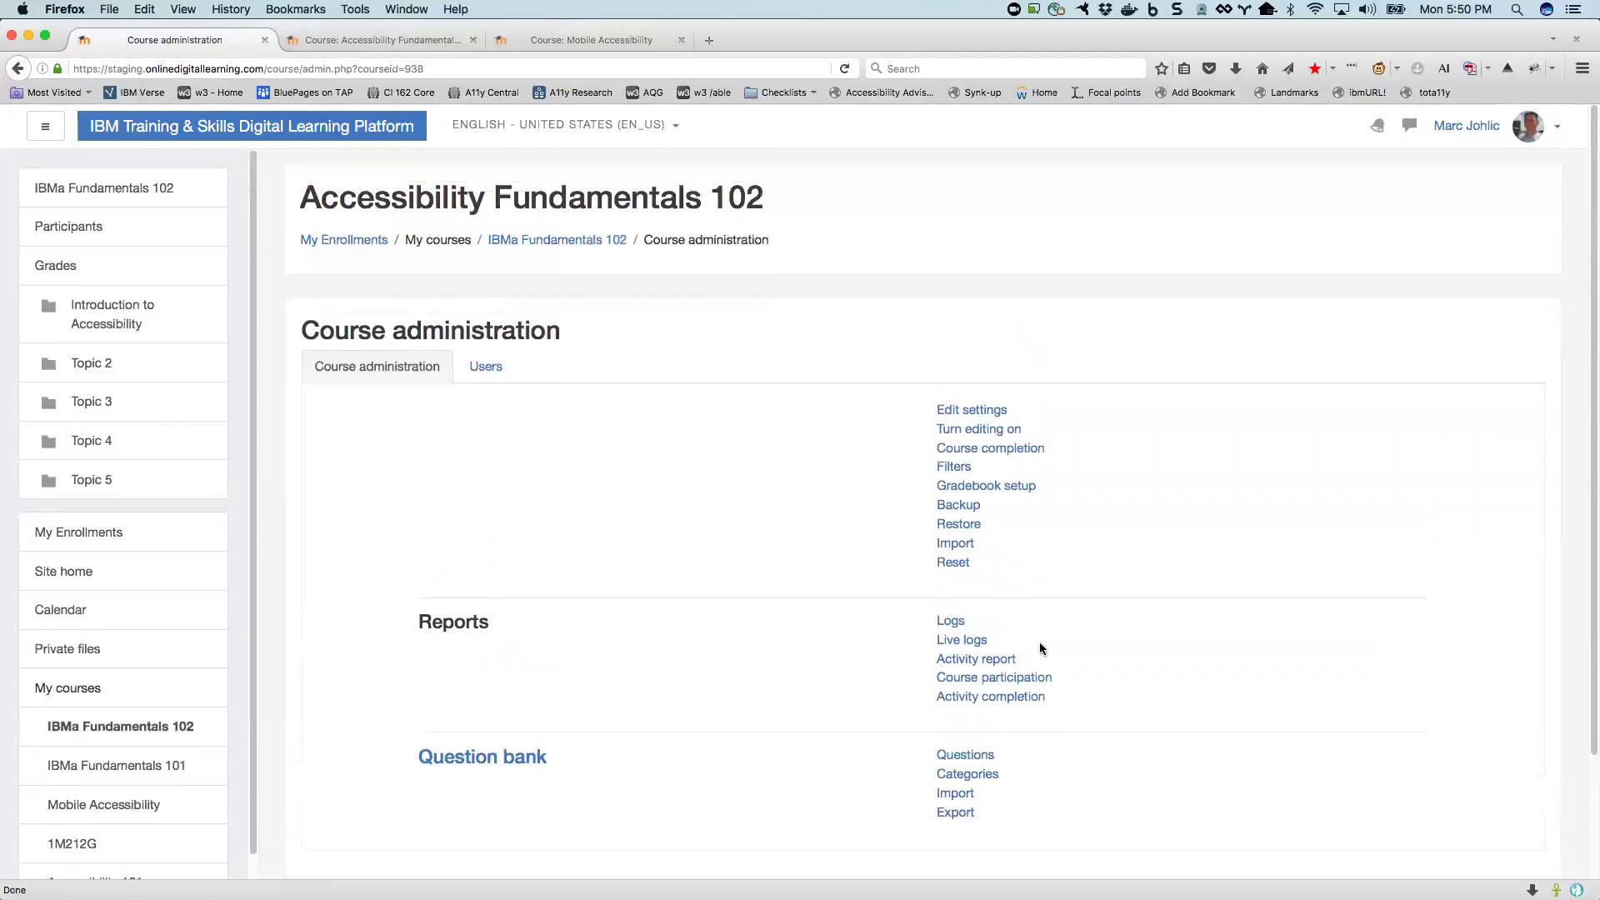
{"action": "left_click", "coordinate": [483, 374]}
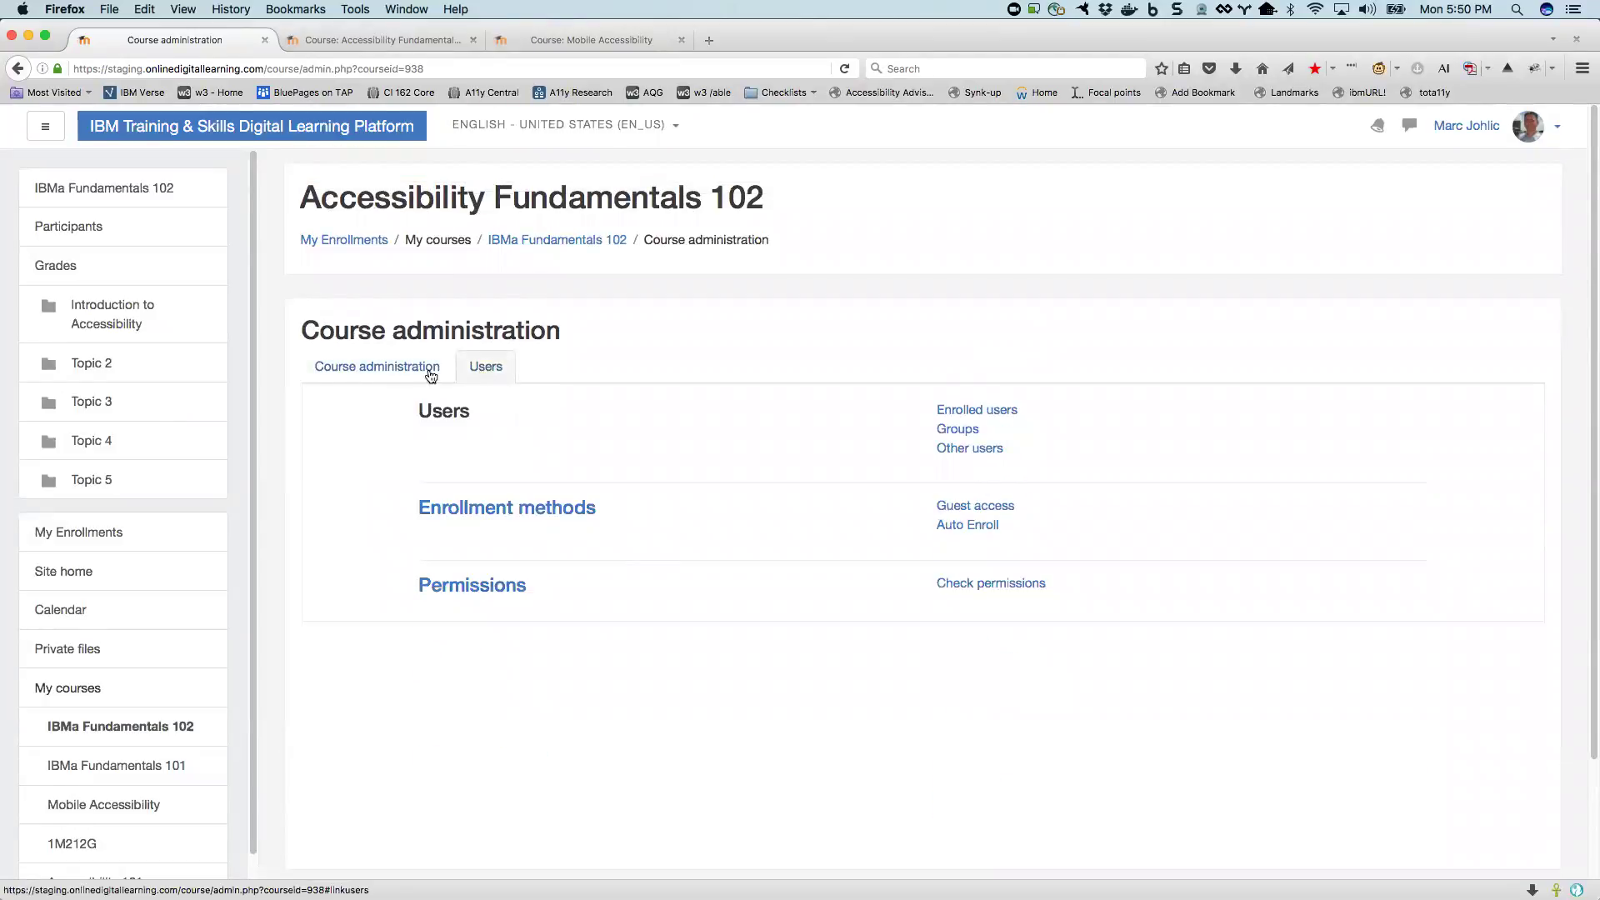
{"action": "left_click", "coordinate": [1557, 126]}
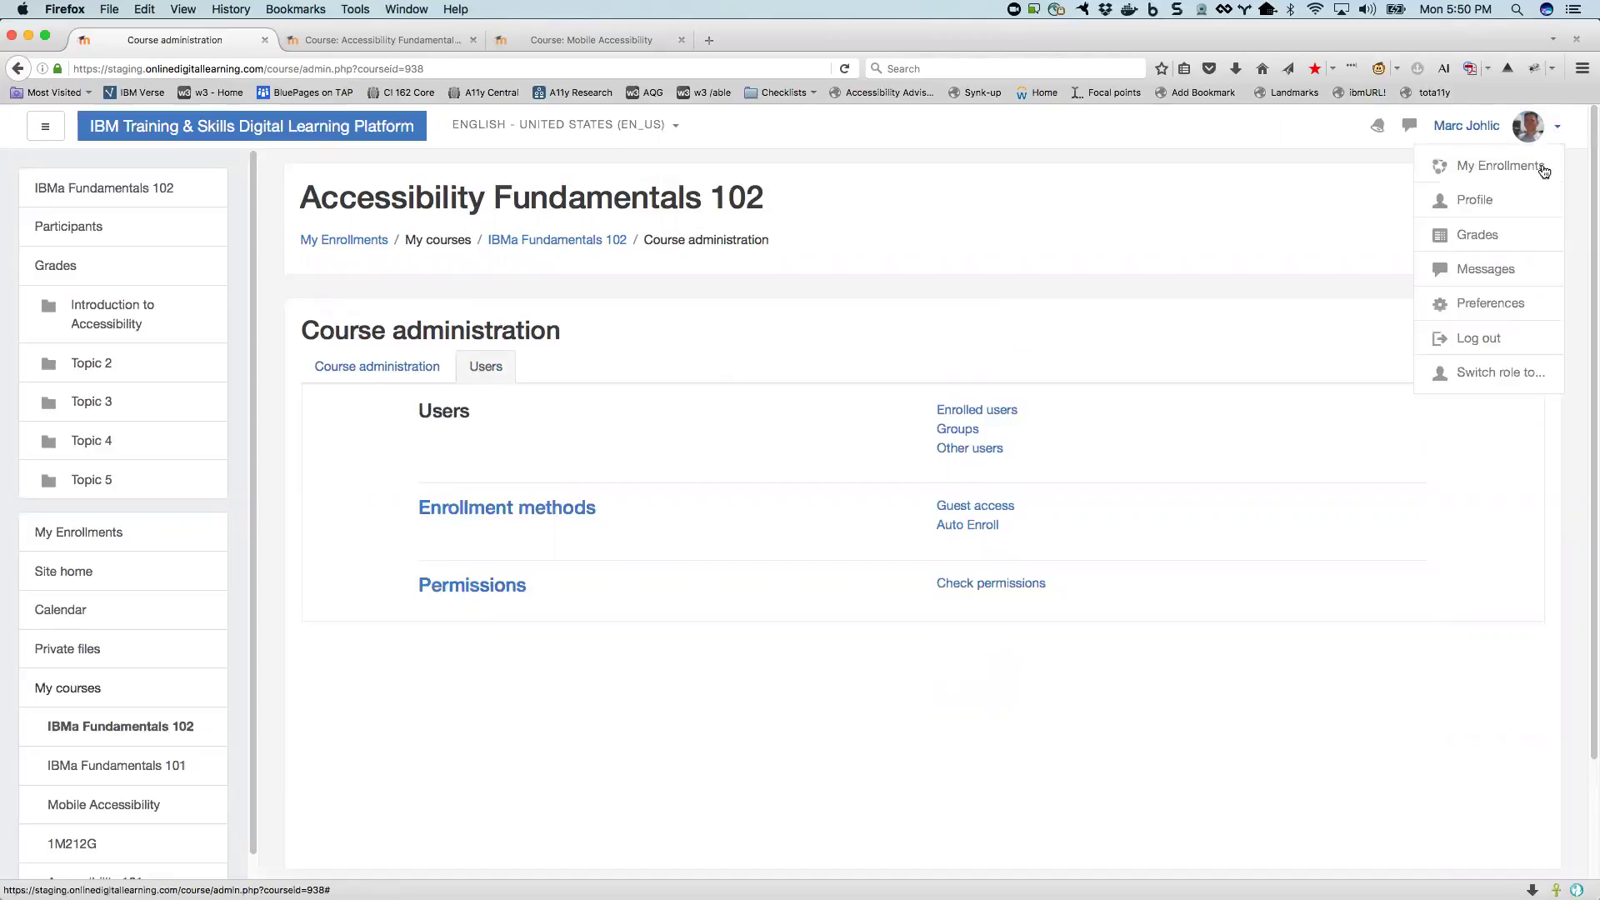
{"action": "left_click", "coordinate": [502, 368]}
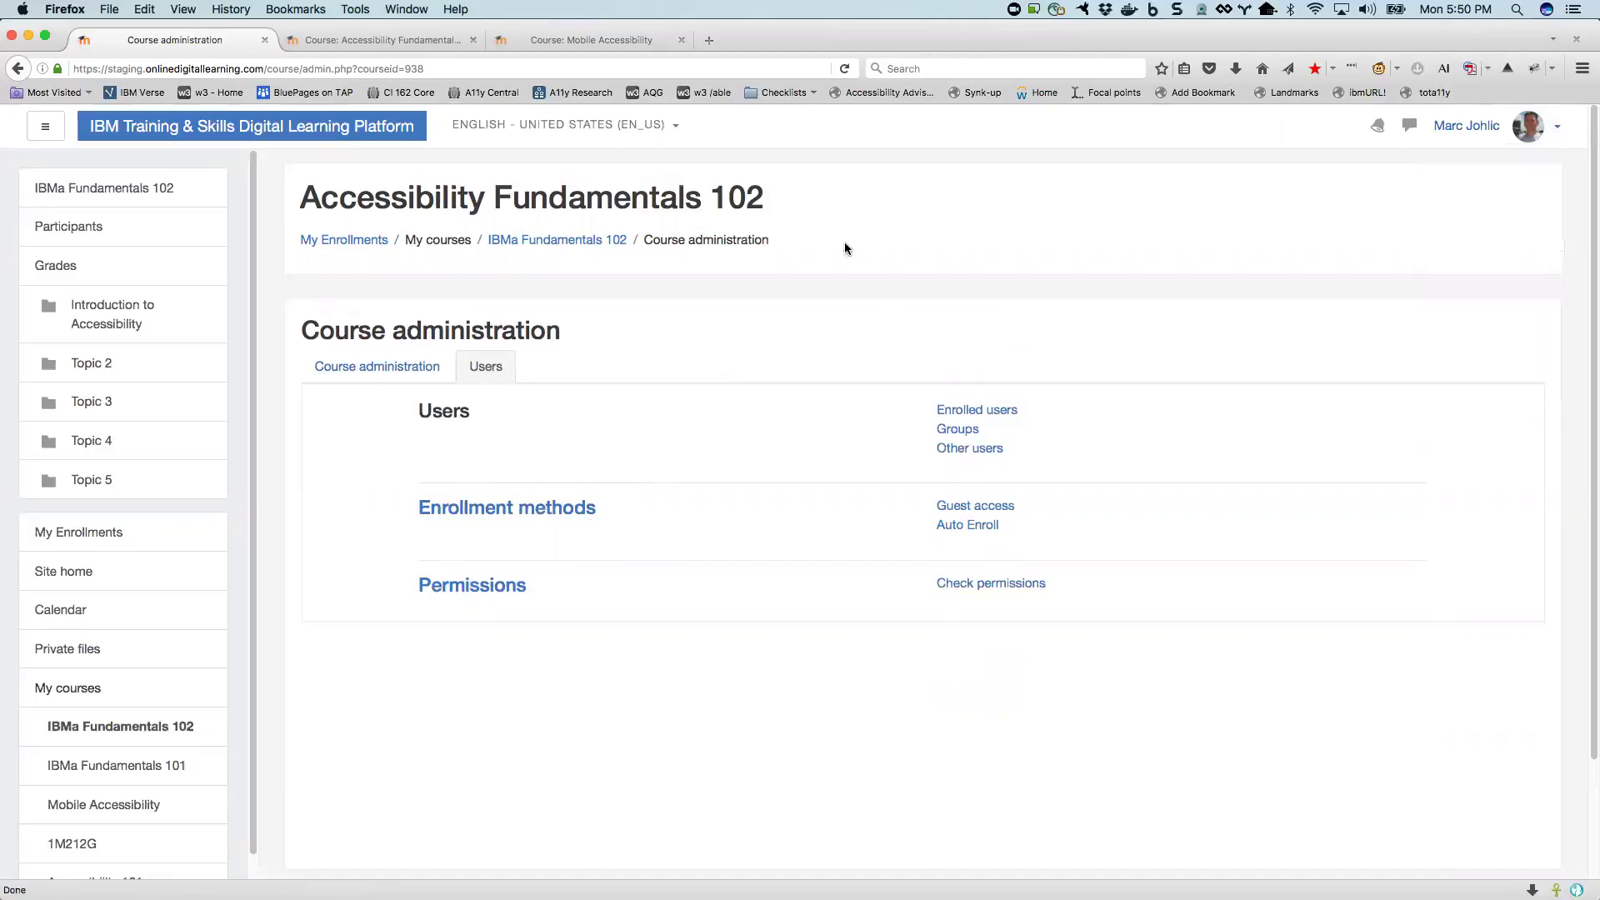
Step: Return to the Mobile Accessibility course and examine its Administration block for comparison
{"action": "left_click", "coordinate": [400, 41]}
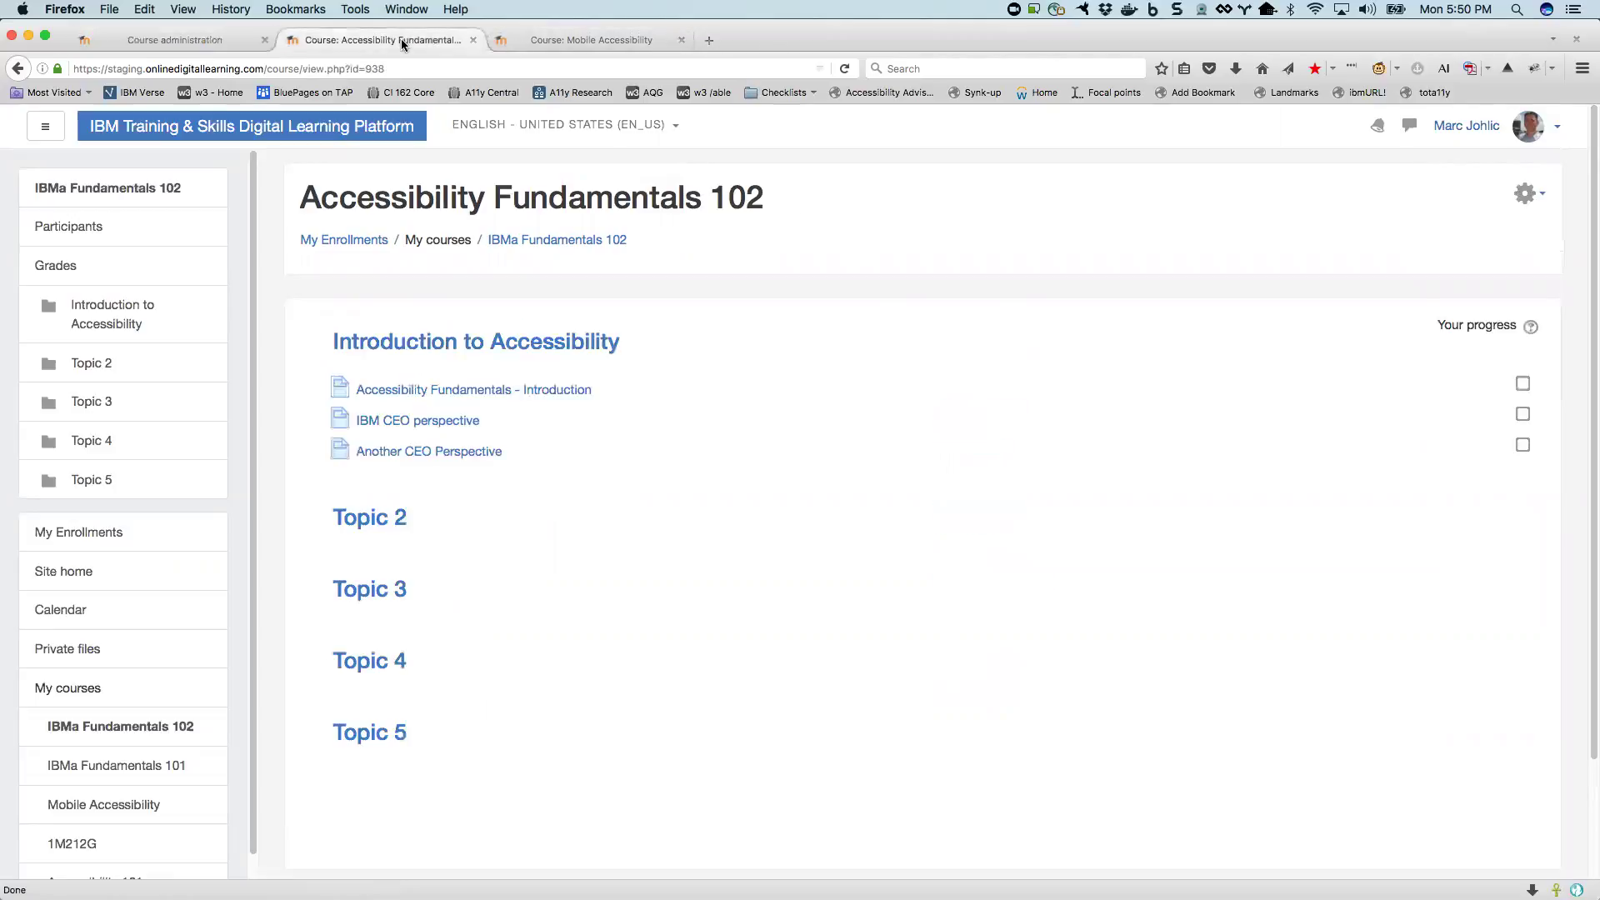
{"action": "left_click", "coordinate": [542, 39]}
{"action": "scroll", "coordinate": [344, 418], "scroll_direction": "down", "scroll_amount": 3}
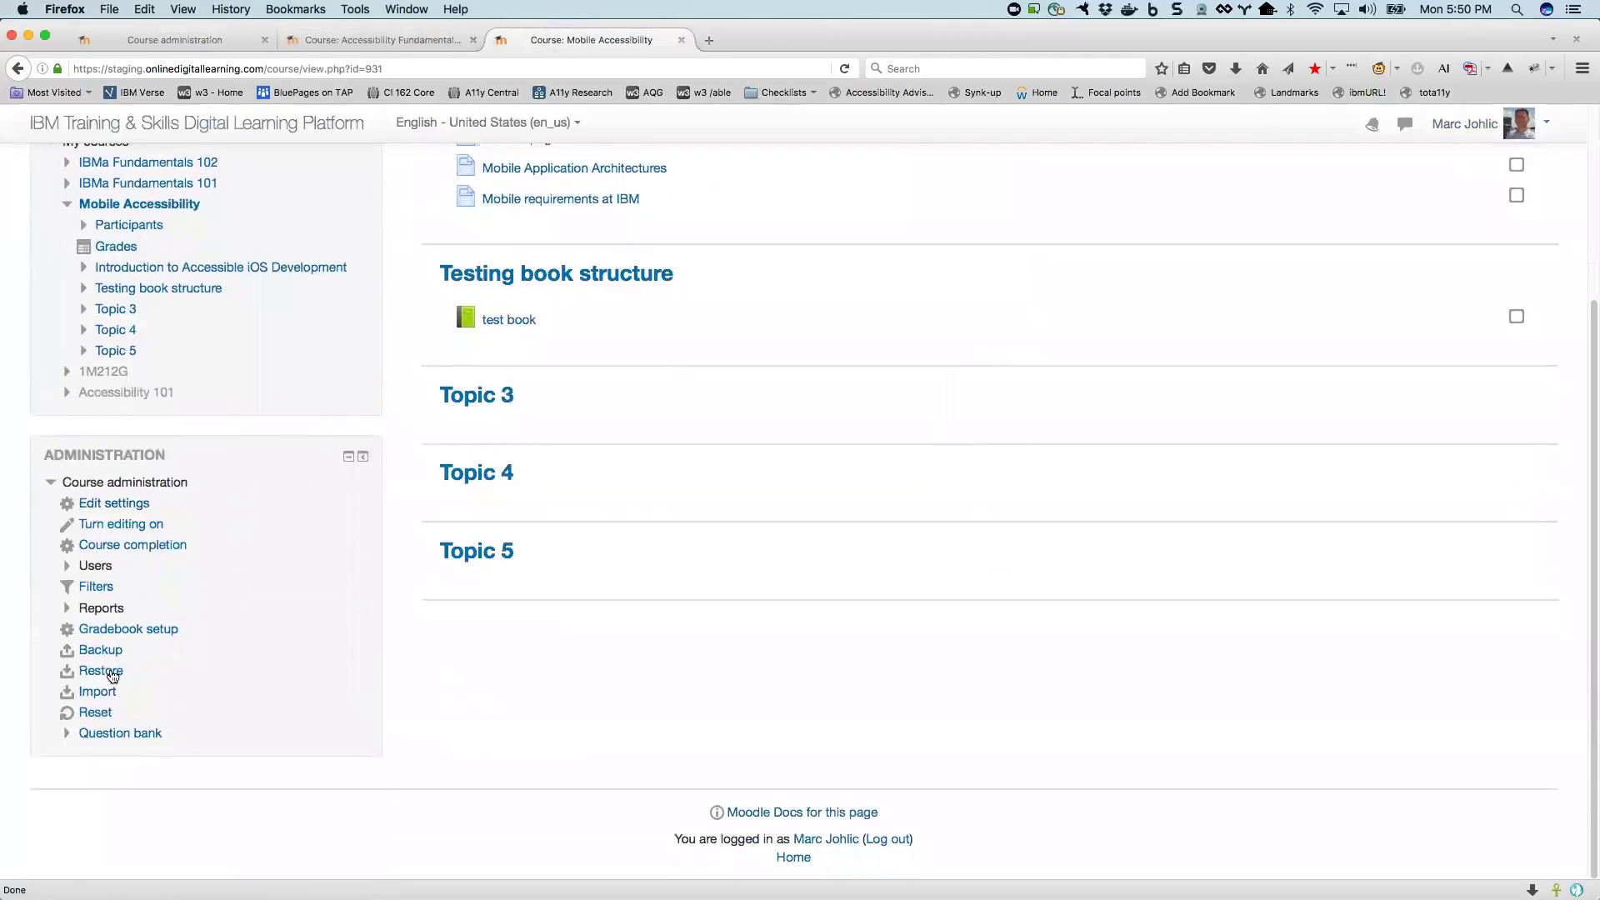